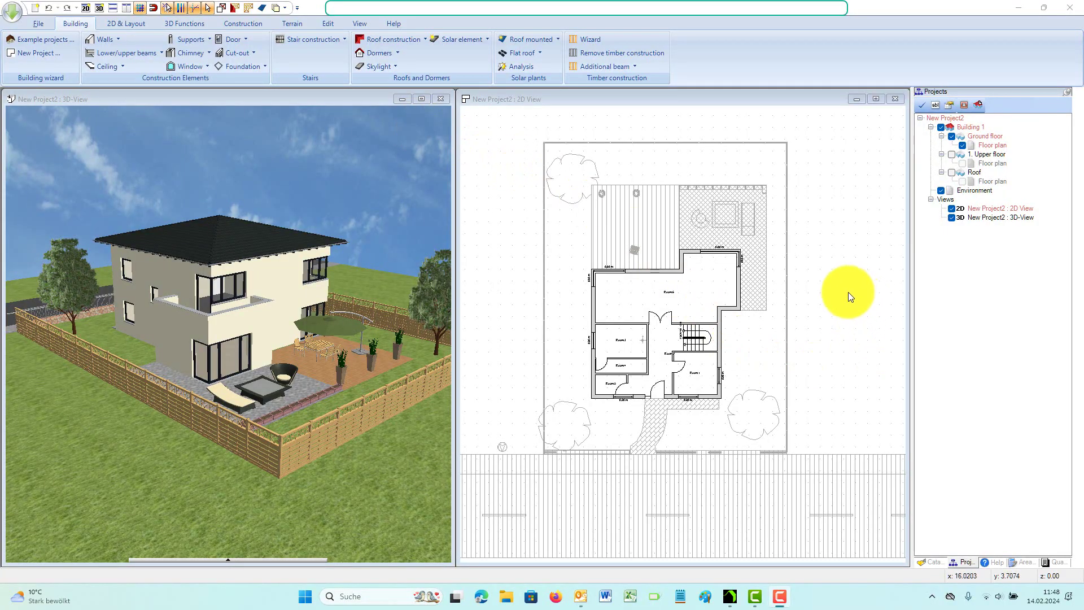
Maximize the 2D View window and pan the ground-floor plan toward the centre
{"action": "left_click", "coordinate": [851, 296]}
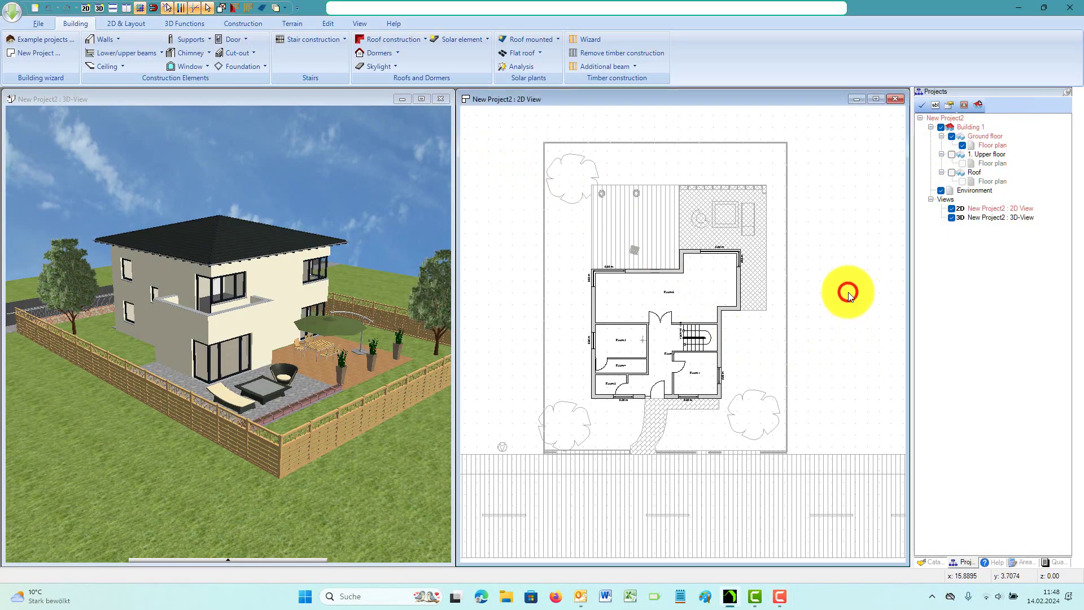
{"action": "left_click", "coordinate": [876, 99]}
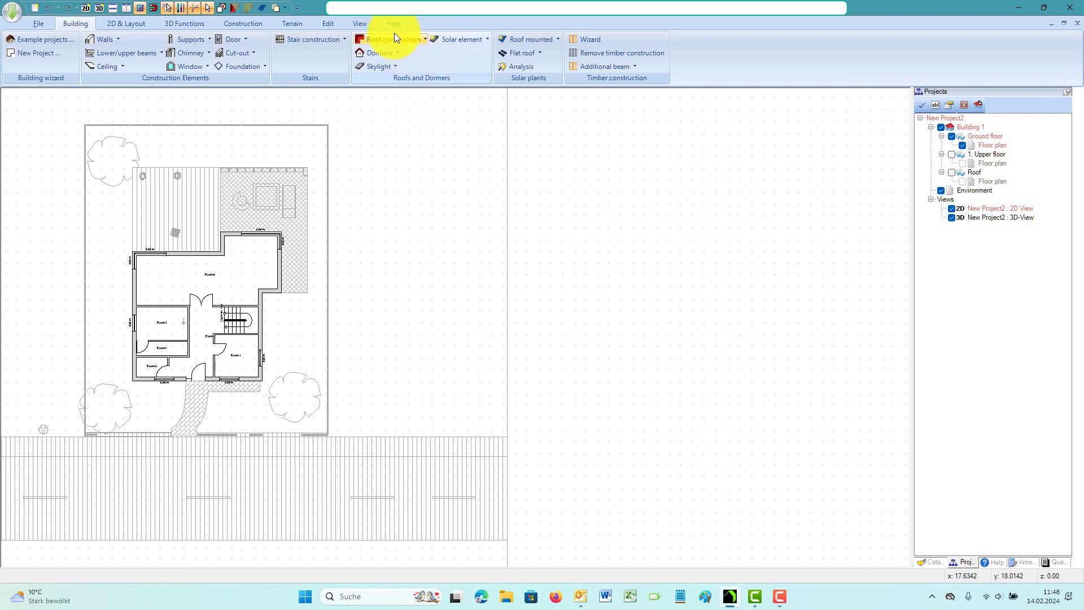
{"action": "left_click", "coordinate": [180, 77]}
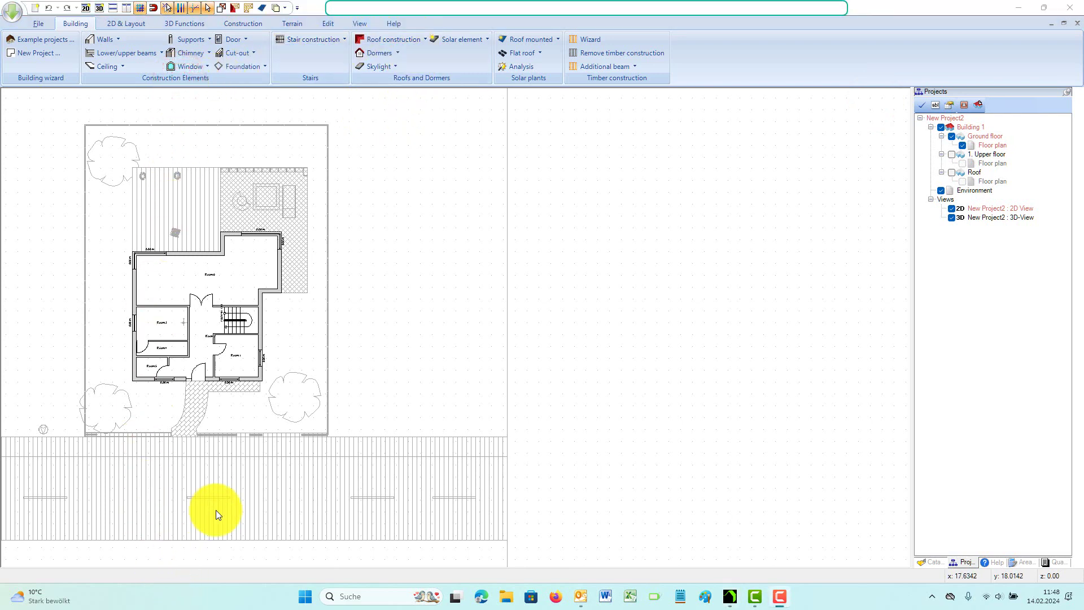
{"action": "left_click", "coordinate": [645, 145]}
{"action": "scroll", "coordinate": [178, 212], "scroll_direction": "left", "scroll_amount": 2}
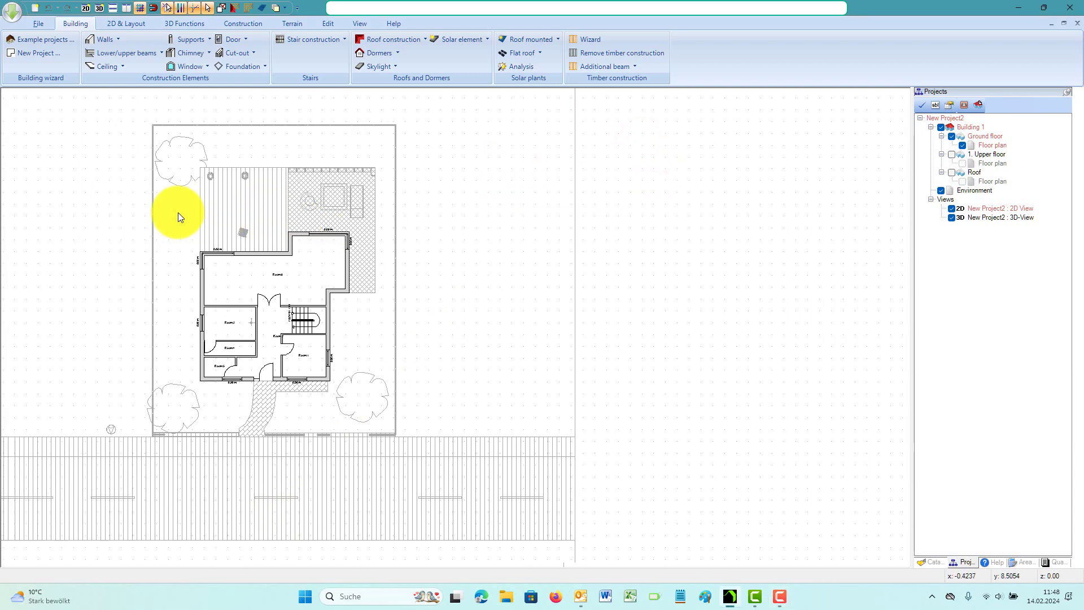
{"action": "scroll", "coordinate": [177, 213], "scroll_direction": "left", "scroll_amount": 3}
{"action": "left_click", "coordinate": [816, 209]}
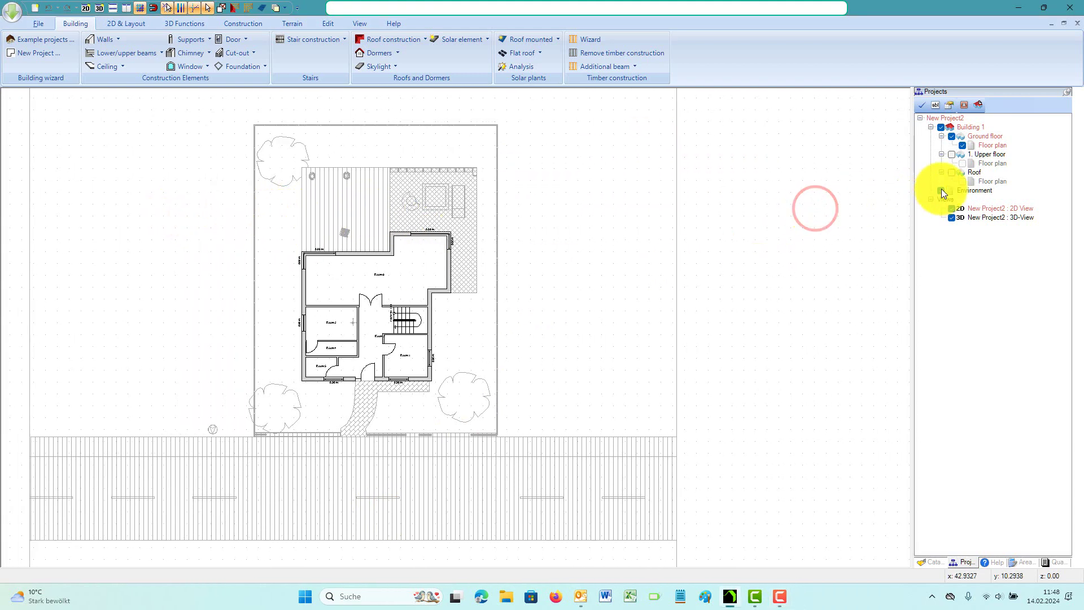
Hide the trees and terrain by unchecking Environment in the Projects tree
{"action": "left_click", "coordinate": [941, 191]}
{"action": "scroll", "coordinate": [334, 246], "scroll_direction": "up", "scroll_amount": 2}
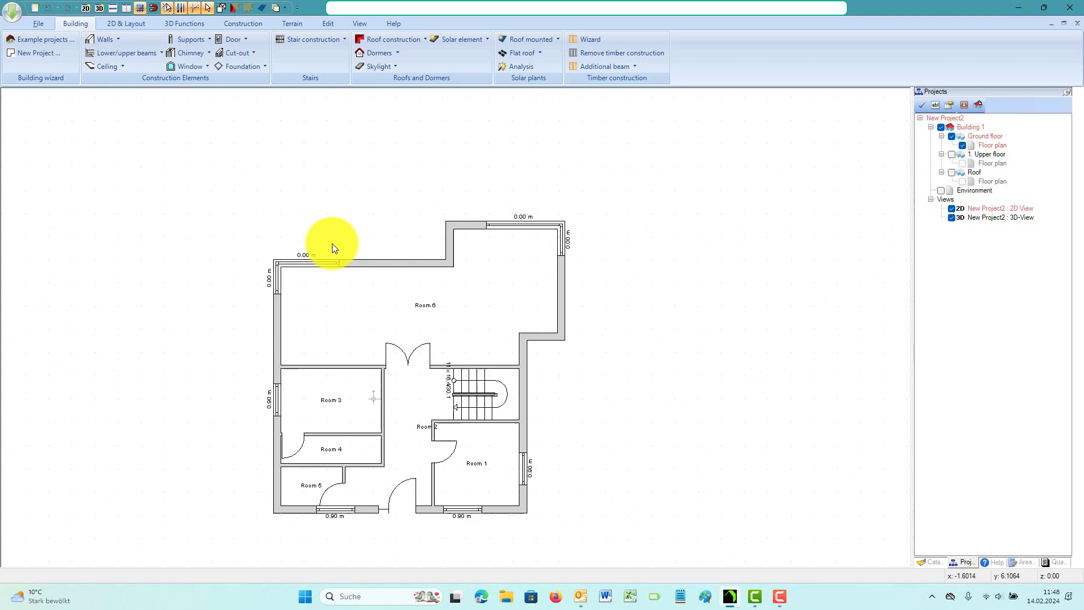
{"action": "scroll", "coordinate": [332, 242], "scroll_direction": "down", "scroll_amount": 2}
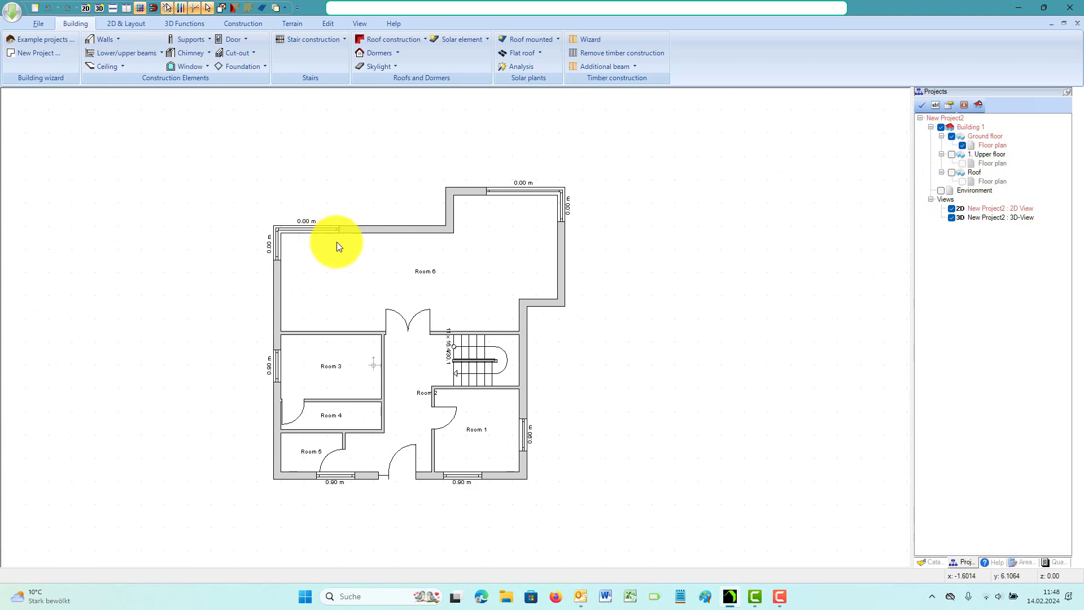
Start a new section view and draw its cut line vertically through the hallway
{"action": "left_click", "coordinate": [355, 22]}
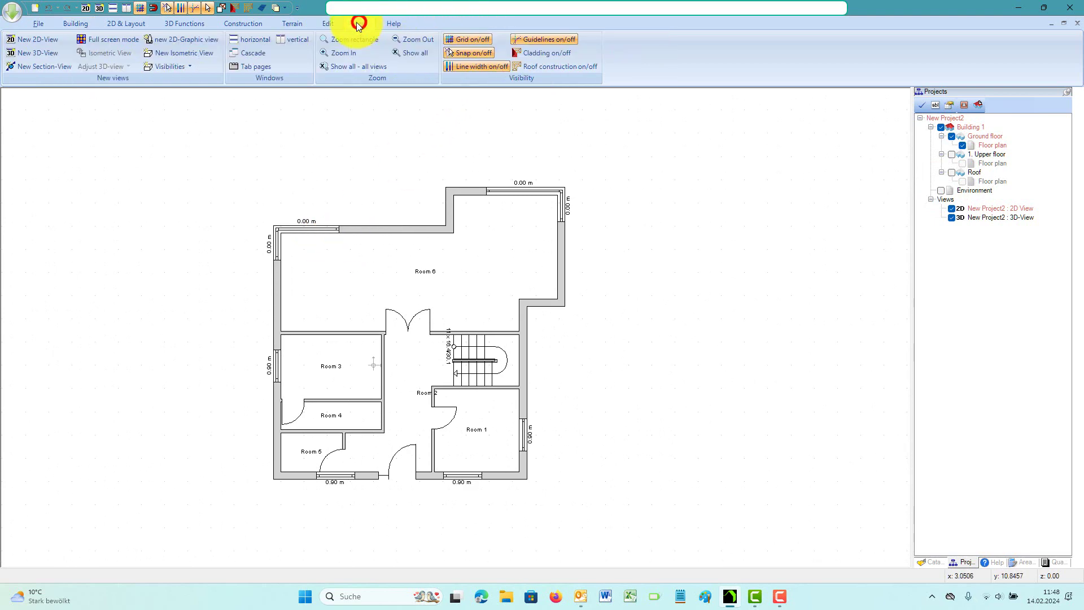
{"action": "left_click", "coordinate": [45, 67]}
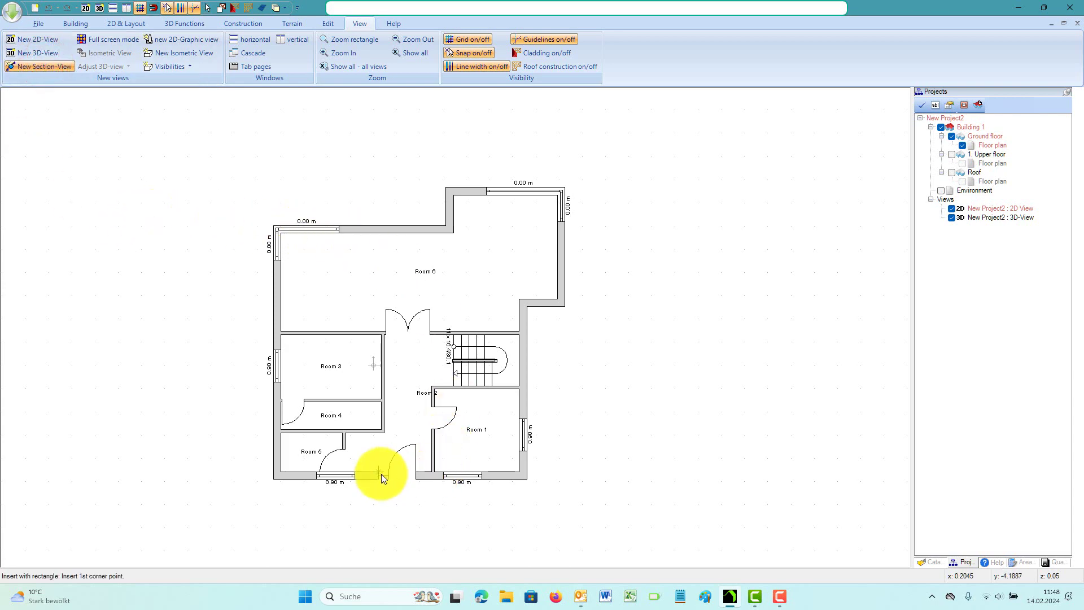
{"action": "left_click", "coordinate": [402, 533]}
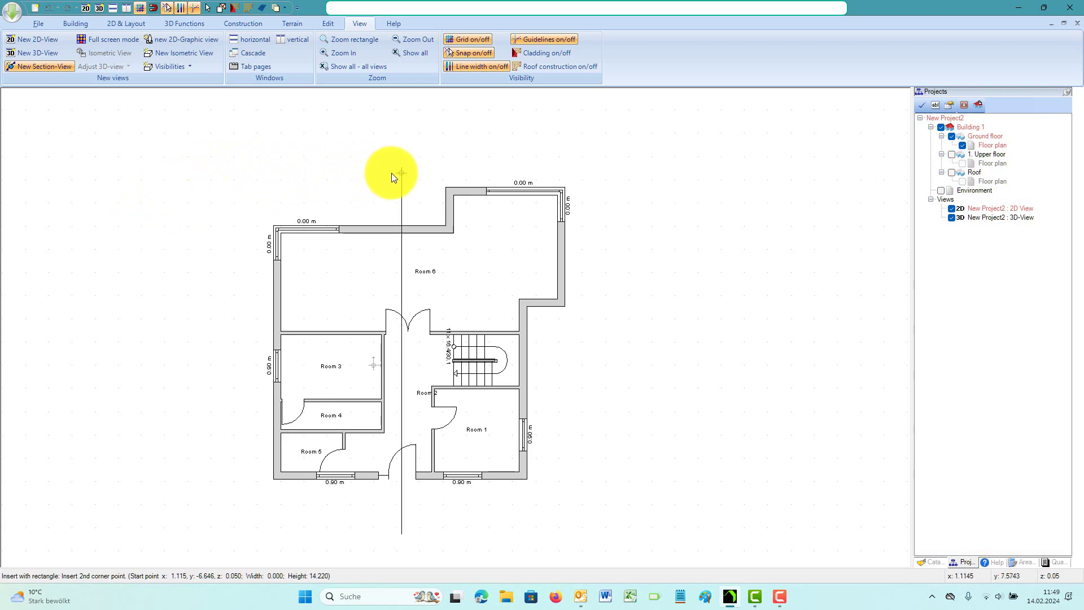
{"action": "left_click", "coordinate": [402, 138]}
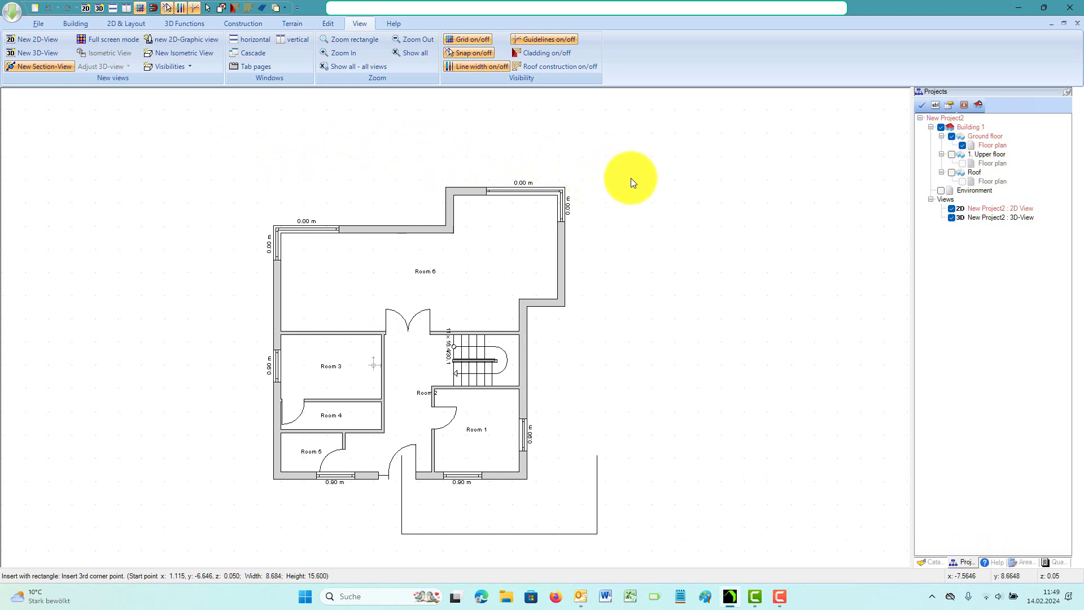
Set the section depth to create Section A-A and hide its environment
{"action": "left_click", "coordinate": [652, 180]}
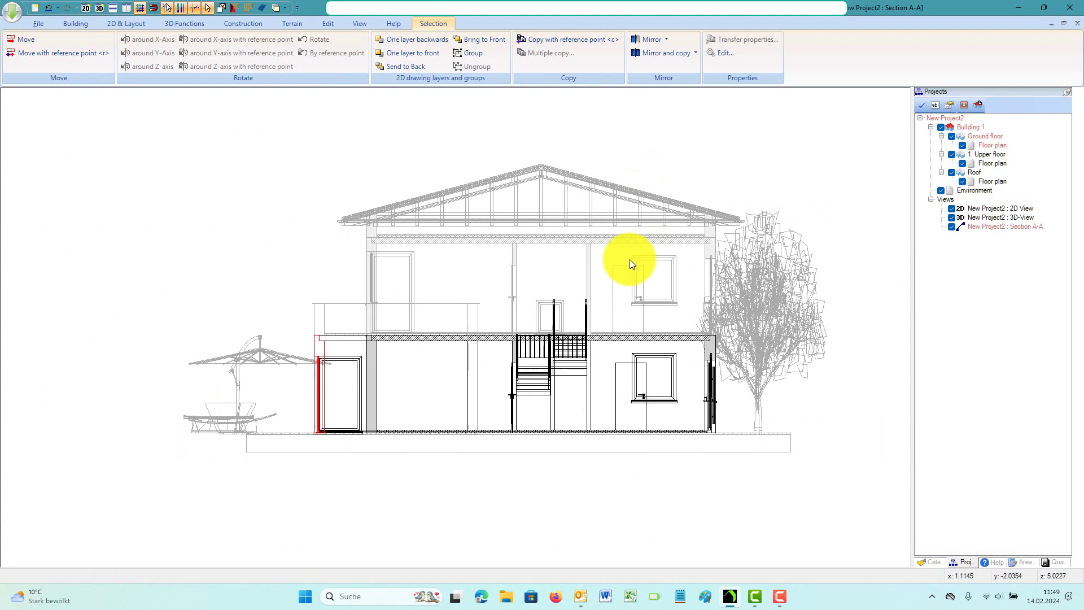
{"action": "left_click", "coordinate": [942, 191]}
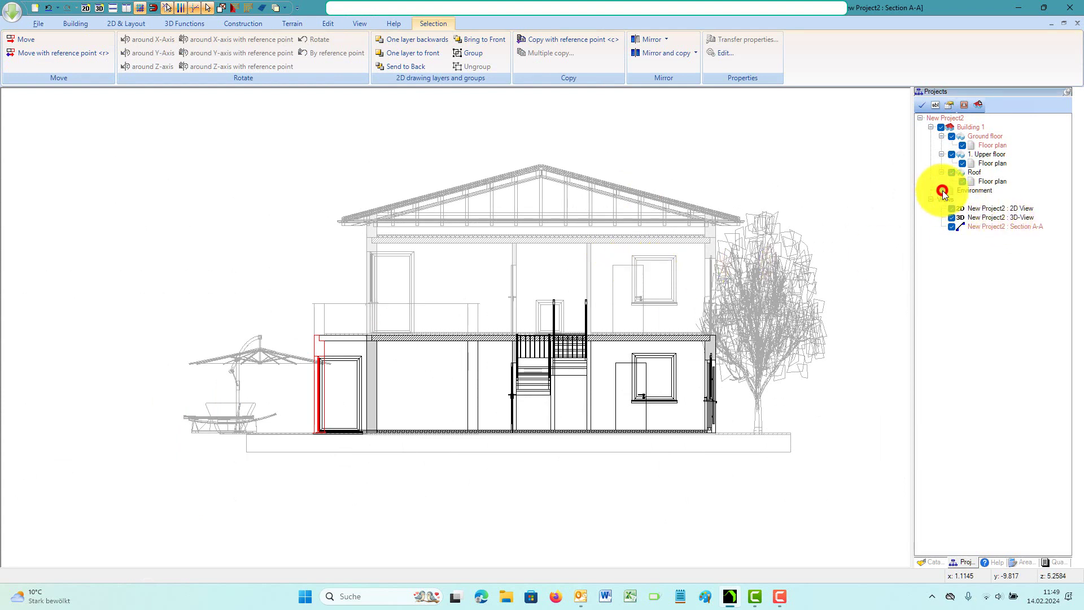
{"action": "left_click", "coordinate": [706, 148]}
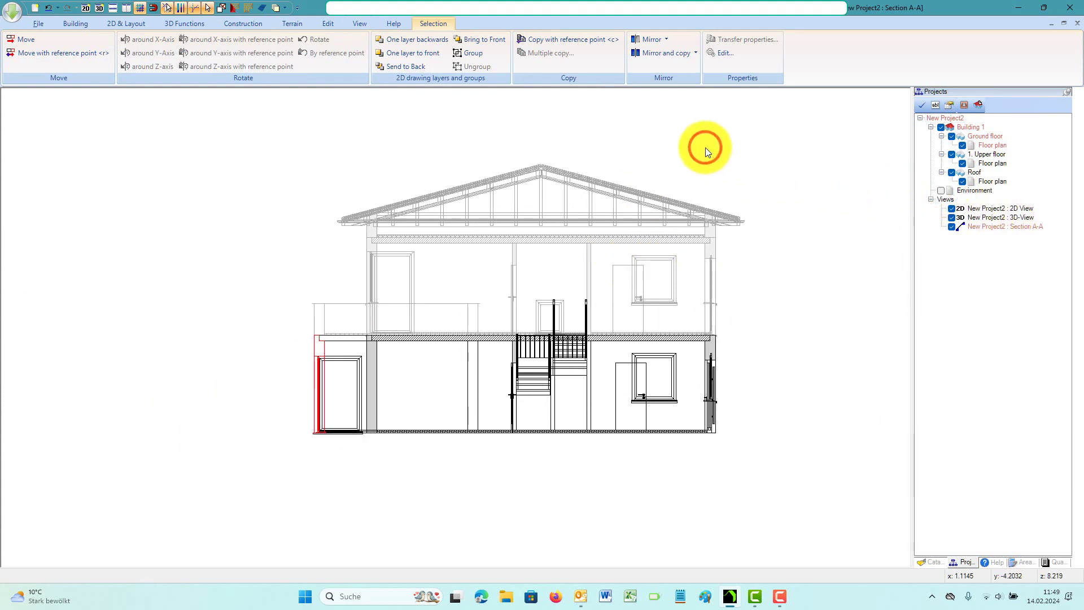
Set the section view's properties to scale 1:100 with hidden line removal
{"action": "right_click", "coordinate": [706, 148]}
{"action": "left_click", "coordinate": [748, 180]}
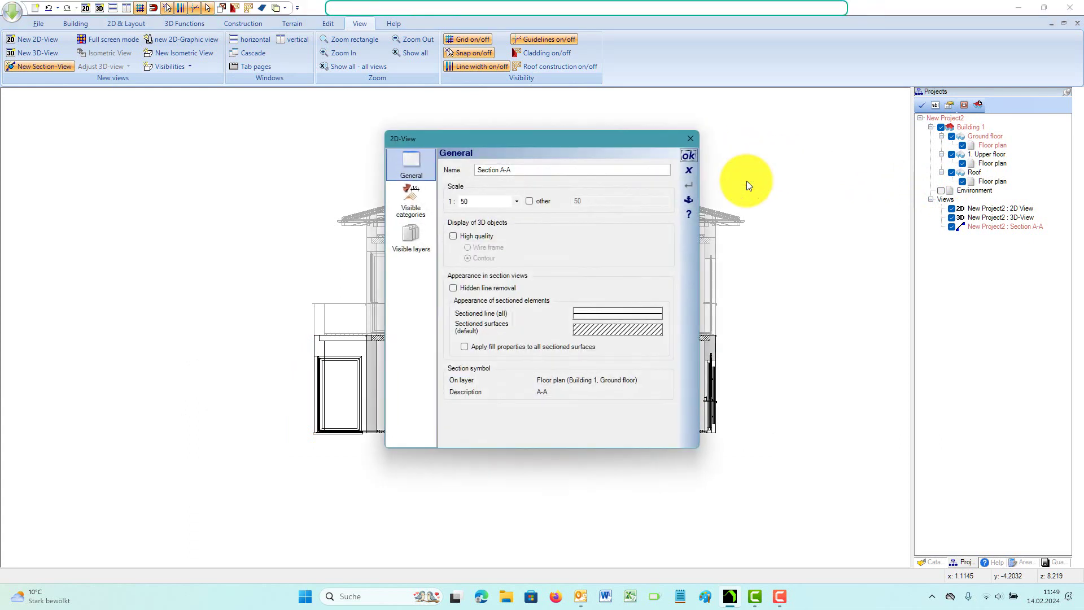
{"action": "left_click", "coordinate": [516, 202]}
{"action": "left_click", "coordinate": [470, 232]}
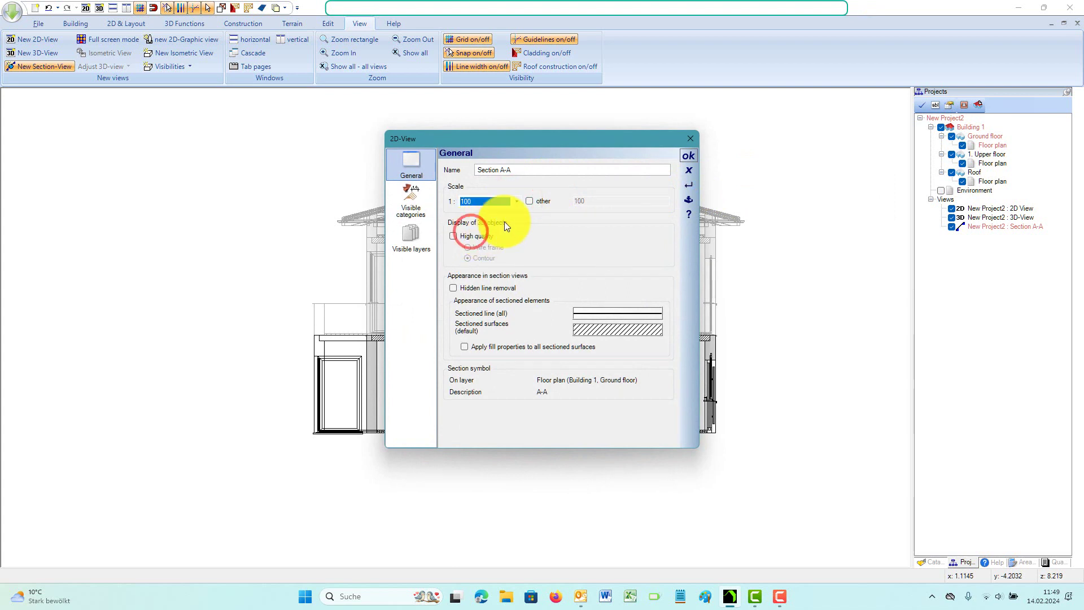
{"action": "left_click", "coordinate": [453, 288]}
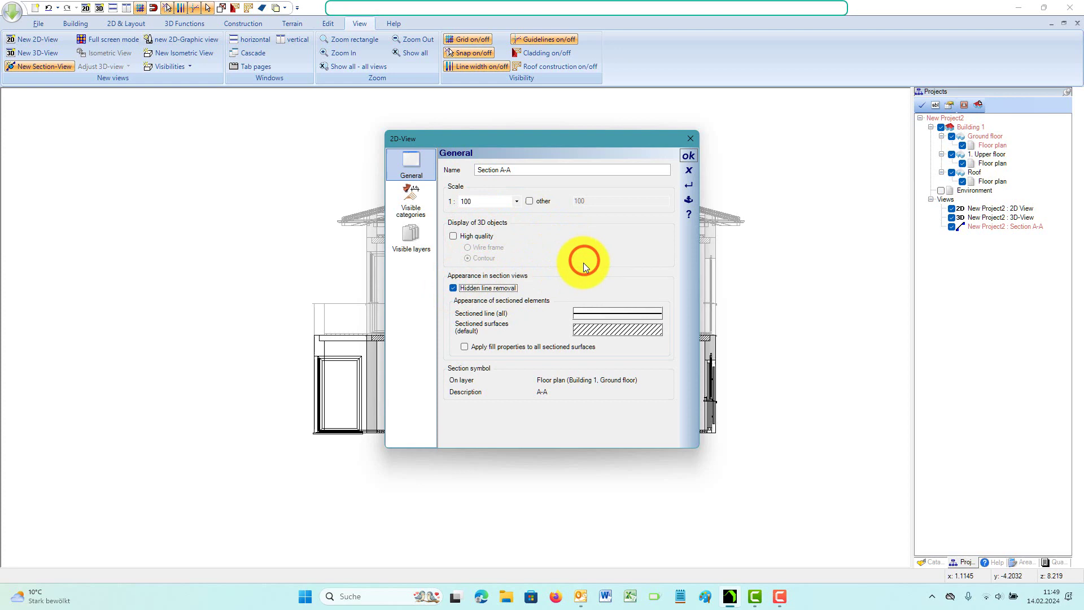
{"action": "left_click", "coordinate": [686, 158]}
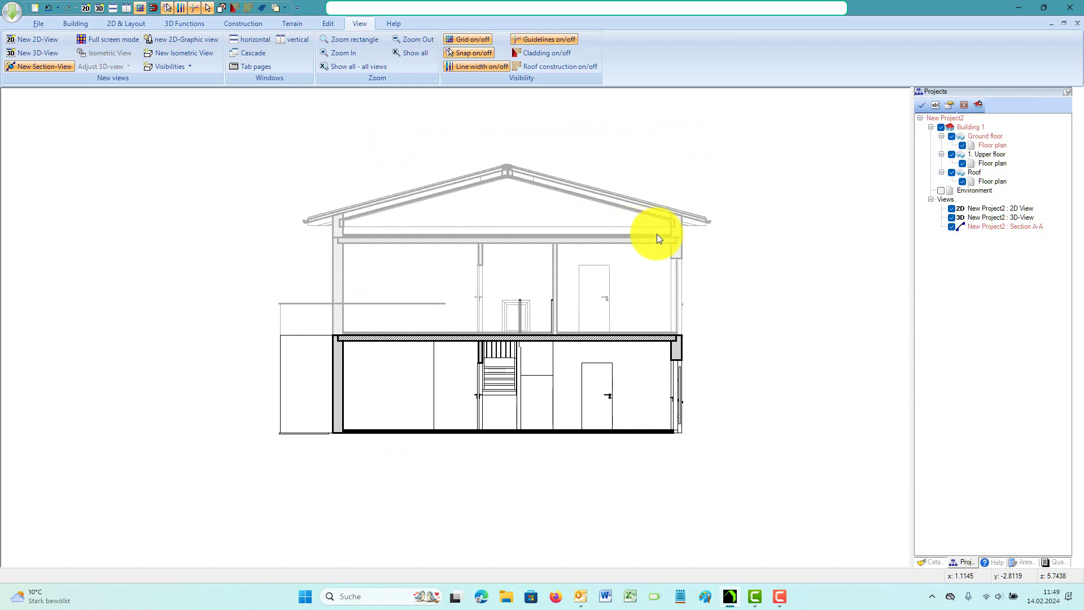
Apply the 2D-View settings and toggle Section A-A off and on to refresh it
{"action": "left_click", "coordinate": [736, 334]}
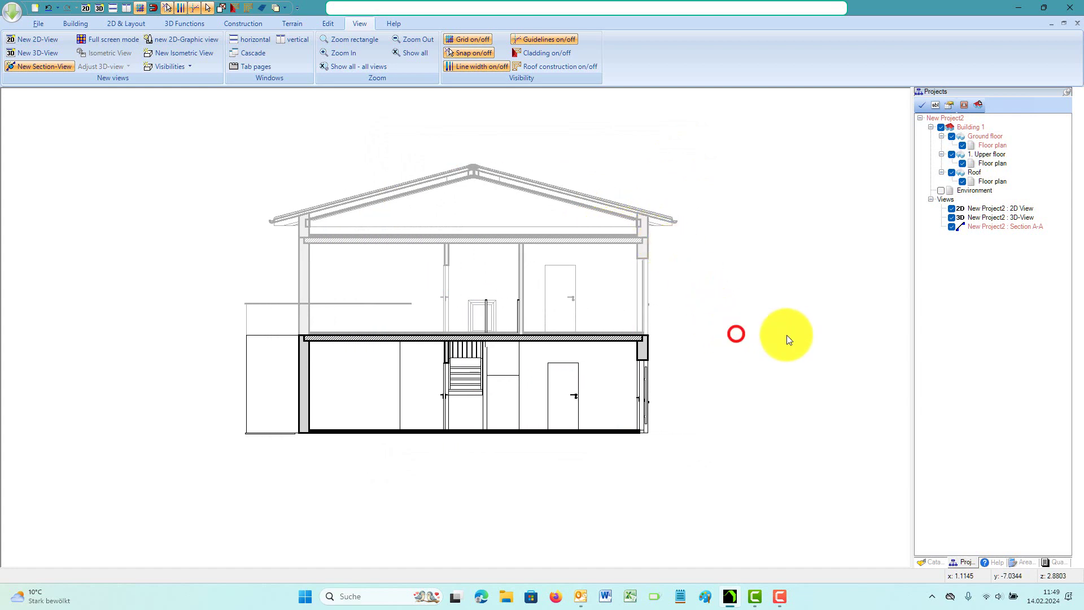
{"action": "left_click", "coordinate": [952, 228]}
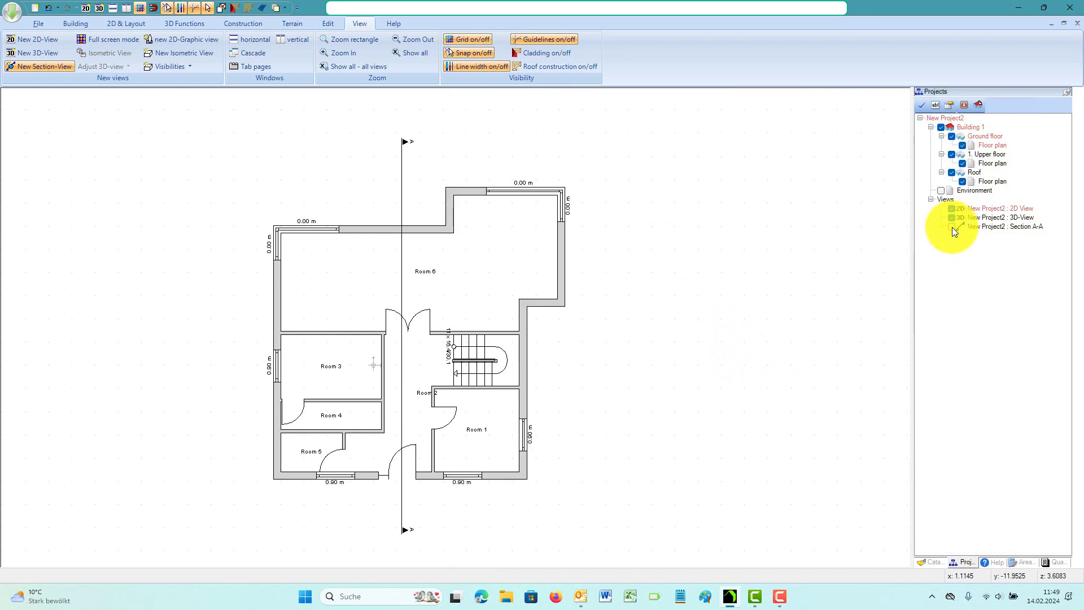
{"action": "left_click", "coordinate": [952, 228]}
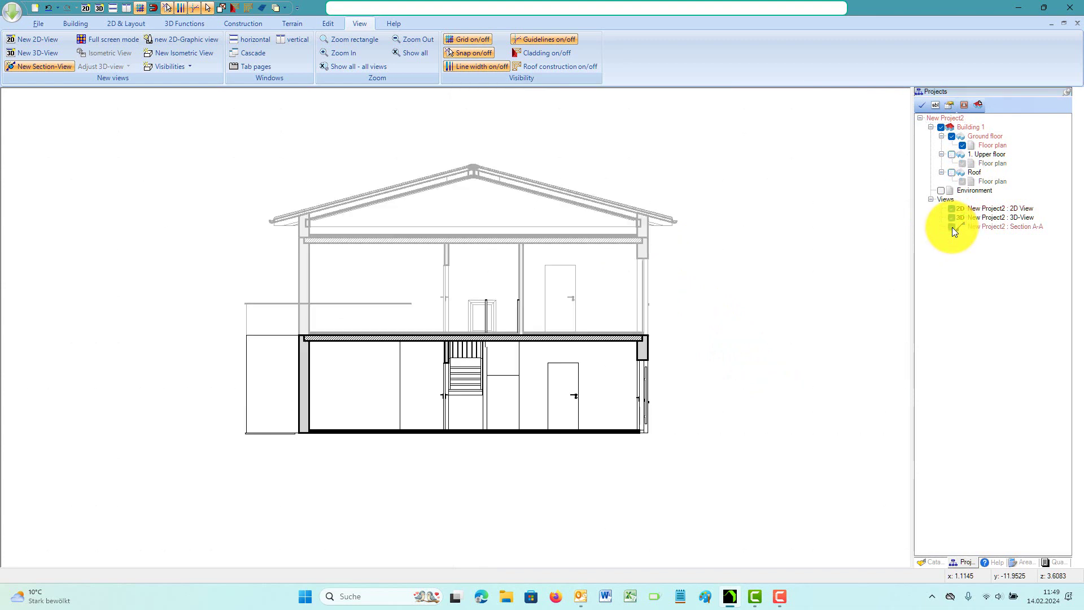
{"action": "left_click", "coordinate": [787, 225]}
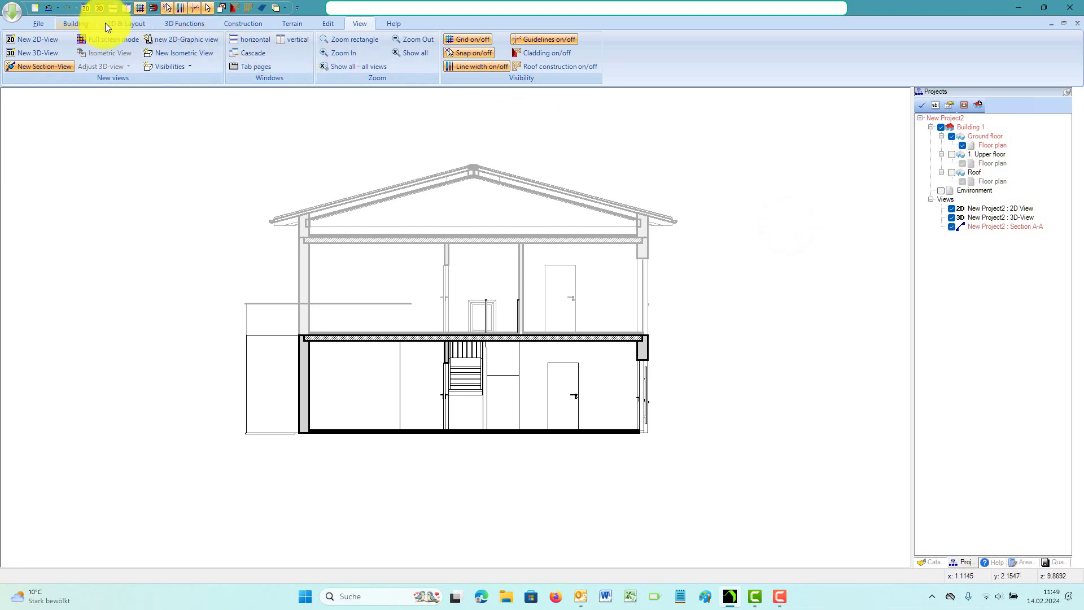
Add raw-construction height marks +2.85 at the upper slab and +0.05 at floor level
{"action": "left_click", "coordinate": [120, 23]}
{"action": "left_click", "coordinate": [100, 51]}
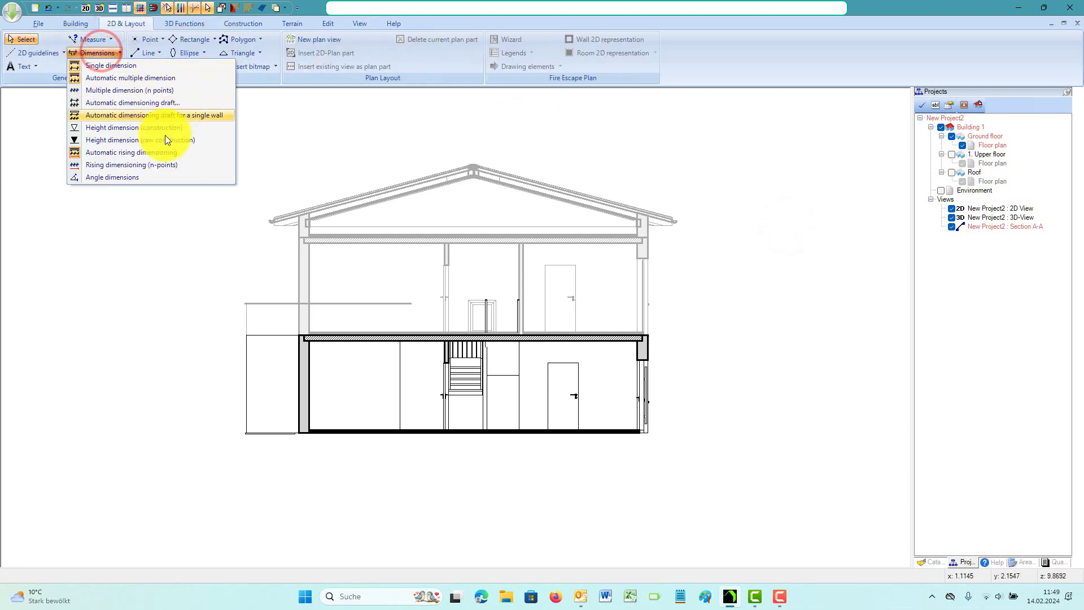
{"action": "left_click", "coordinate": [136, 140]}
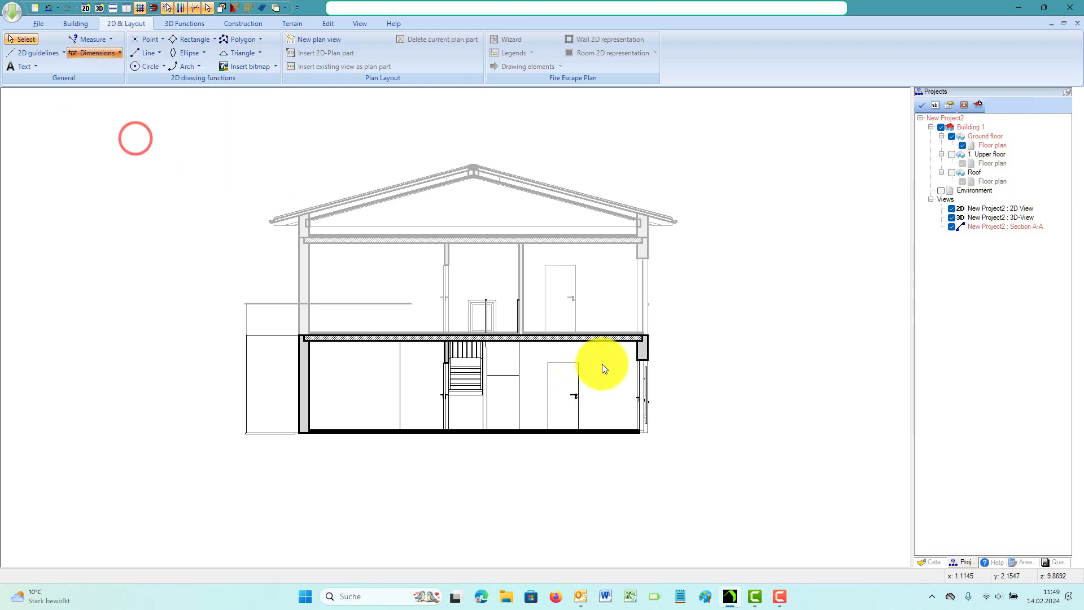
{"action": "scroll", "coordinate": [604, 362], "scroll_direction": "up", "scroll_amount": 5}
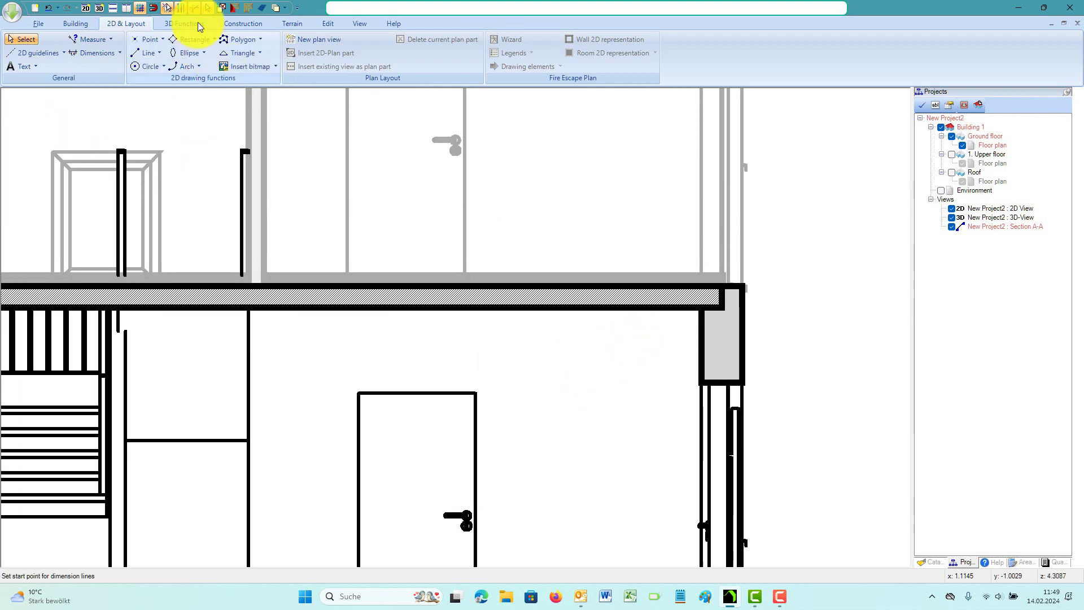
{"action": "left_click", "coordinate": [181, 7]}
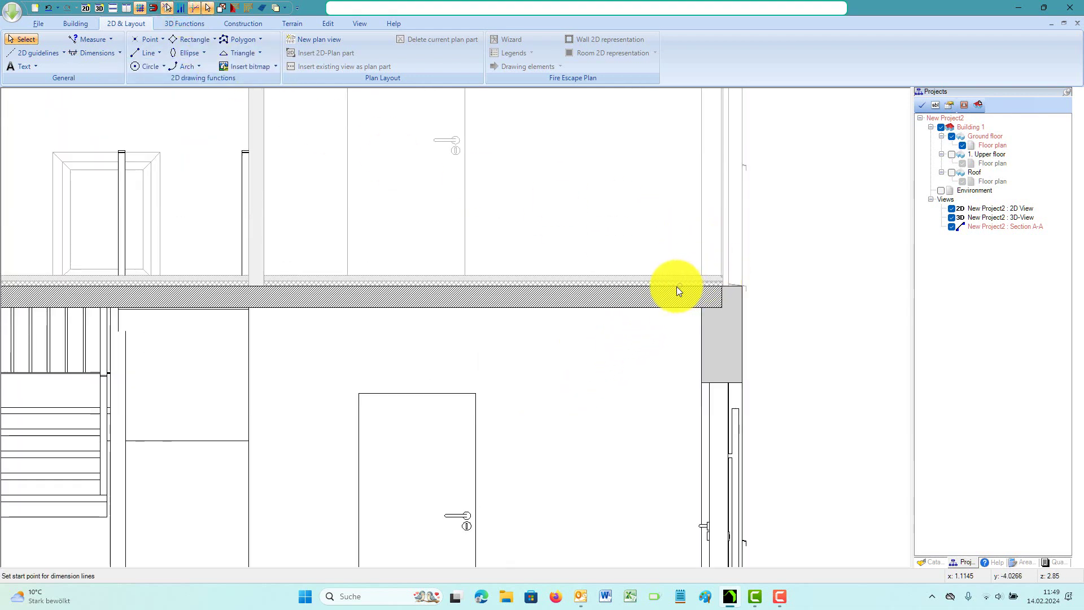
{"action": "left_click", "coordinate": [489, 285]}
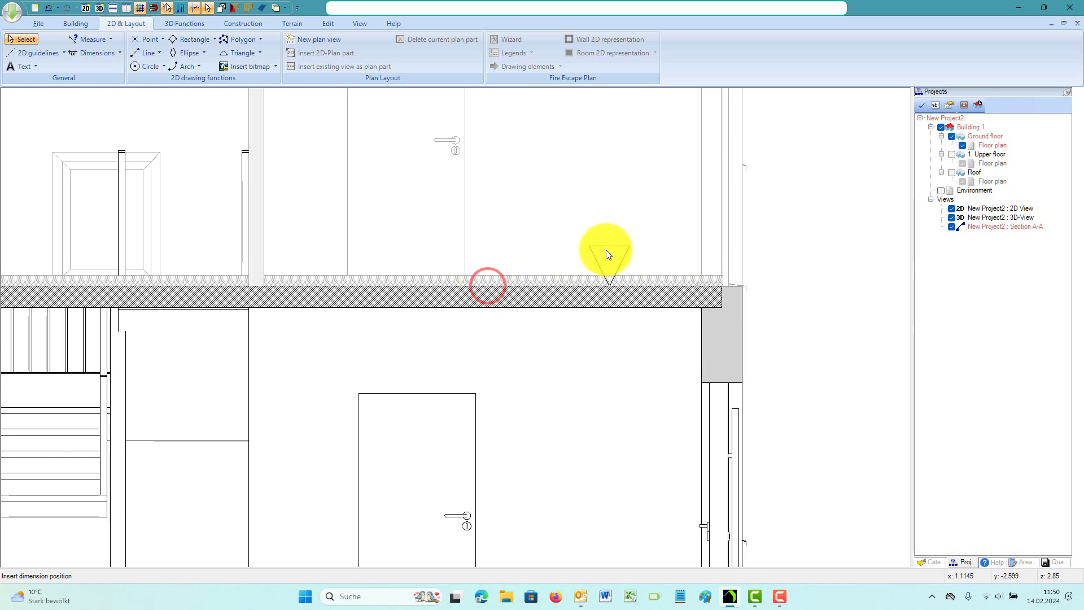
{"action": "left_click", "coordinate": [605, 250]}
{"action": "scroll", "coordinate": [593, 281], "scroll_direction": "down", "scroll_amount": 2}
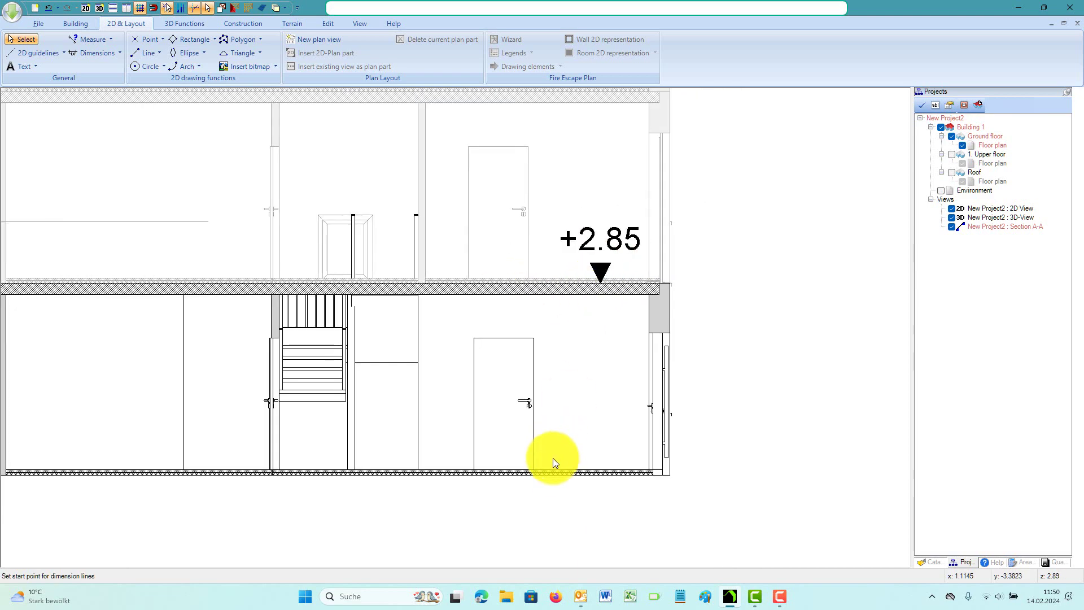
{"action": "scroll", "coordinate": [548, 475], "scroll_direction": "up", "scroll_amount": 2}
{"action": "scroll", "coordinate": [548, 479], "scroll_direction": "up", "scroll_amount": 2}
{"action": "left_click", "coordinate": [537, 488]}
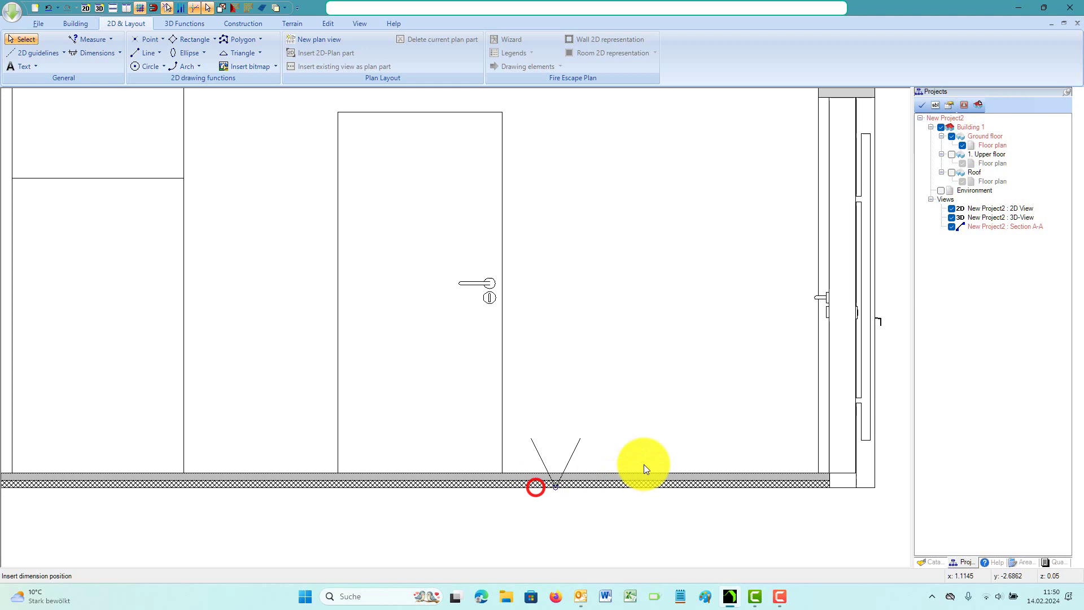
{"action": "scroll", "coordinate": [648, 434], "scroll_direction": "down", "scroll_amount": 3}
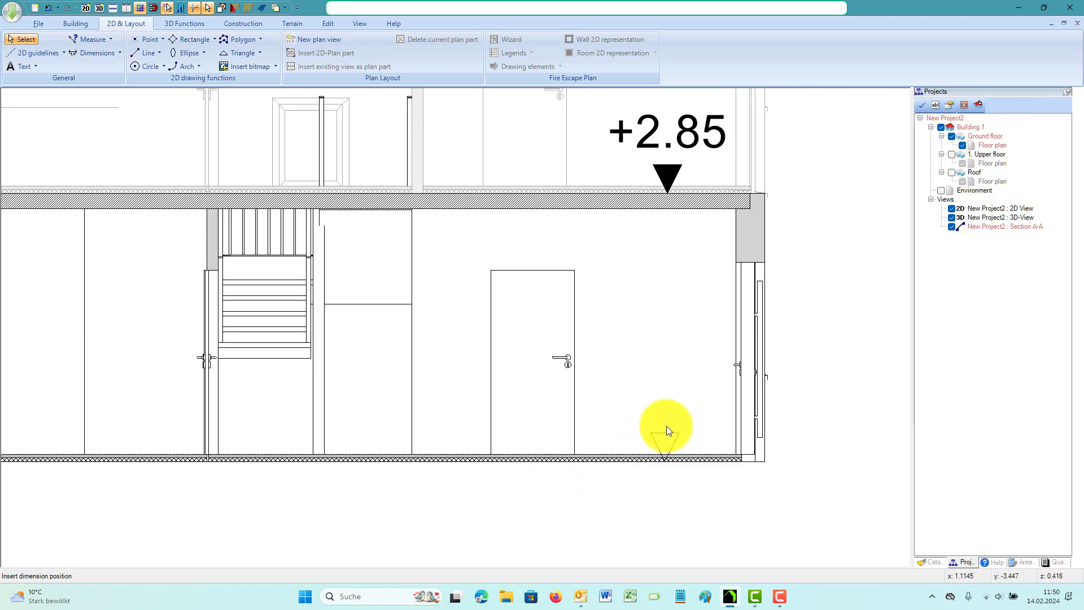
{"action": "left_click", "coordinate": [667, 428]}
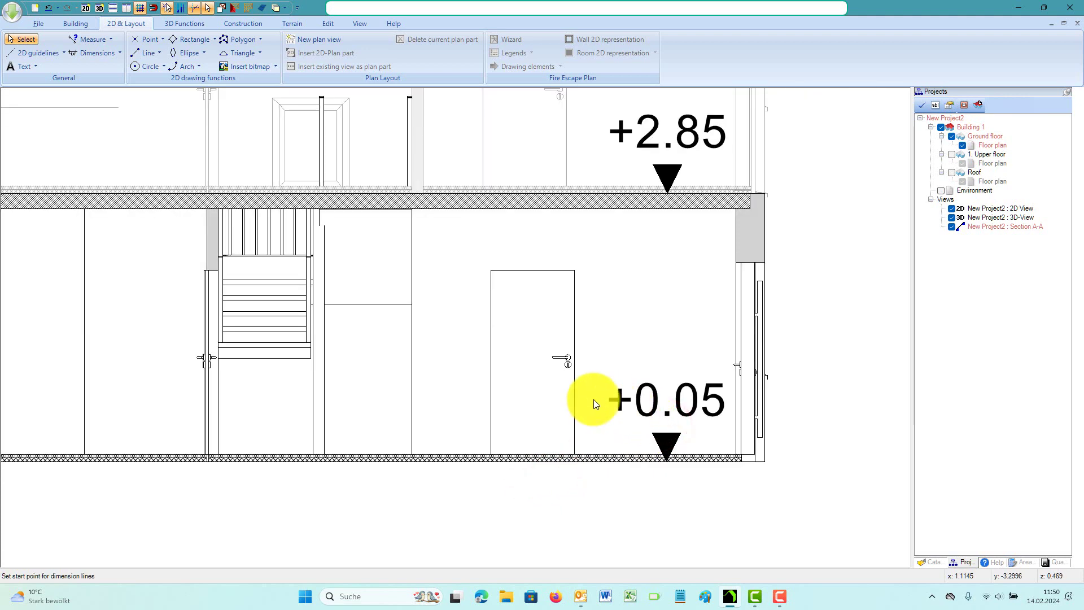
Add construction height marks +2.93 at the upper floor and +0.13 at ground floor
{"action": "left_click", "coordinate": [98, 51]}
{"action": "left_click", "coordinate": [122, 128]}
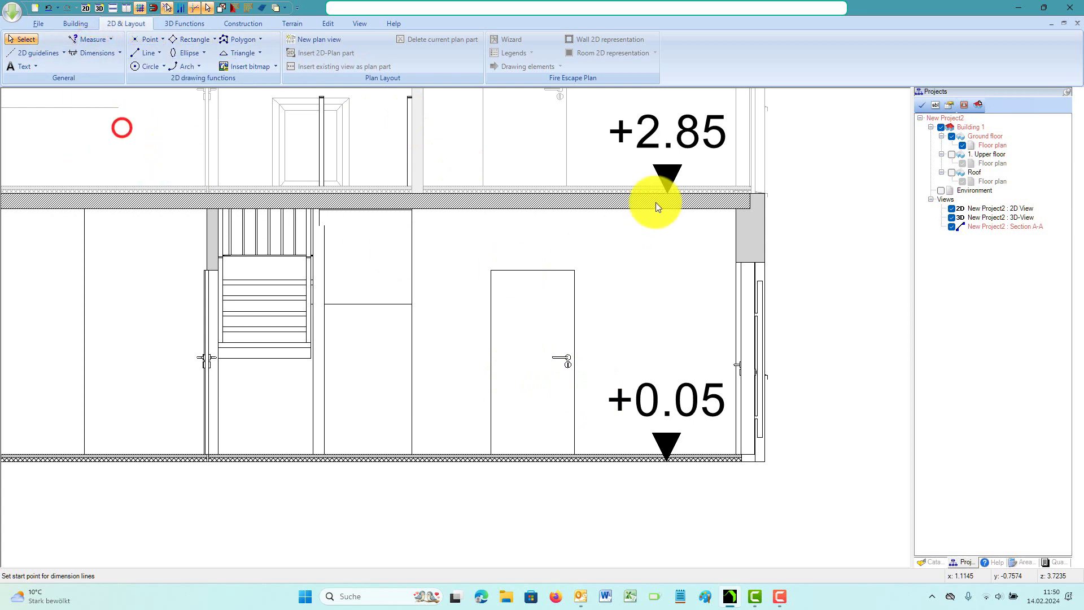
{"action": "left_click", "coordinate": [602, 182]}
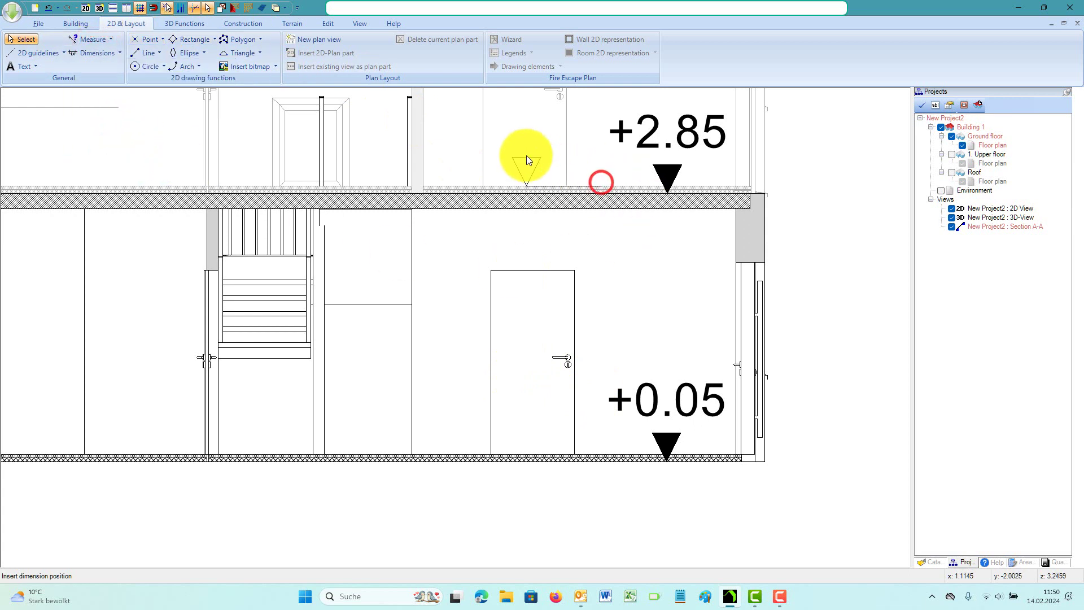
{"action": "left_click", "coordinate": [525, 155]}
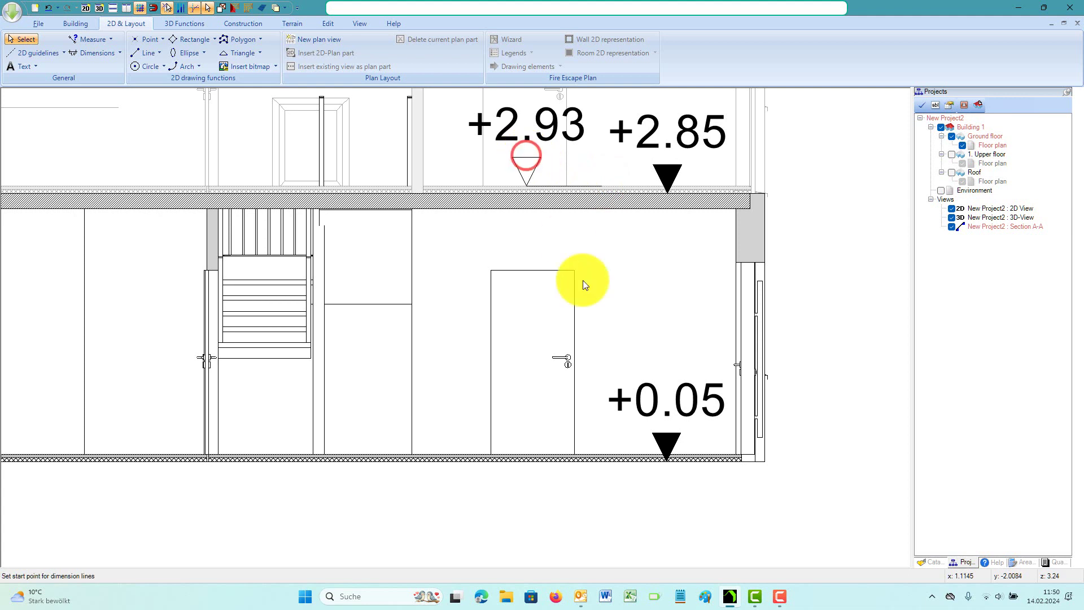
{"action": "left_click", "coordinate": [591, 452]}
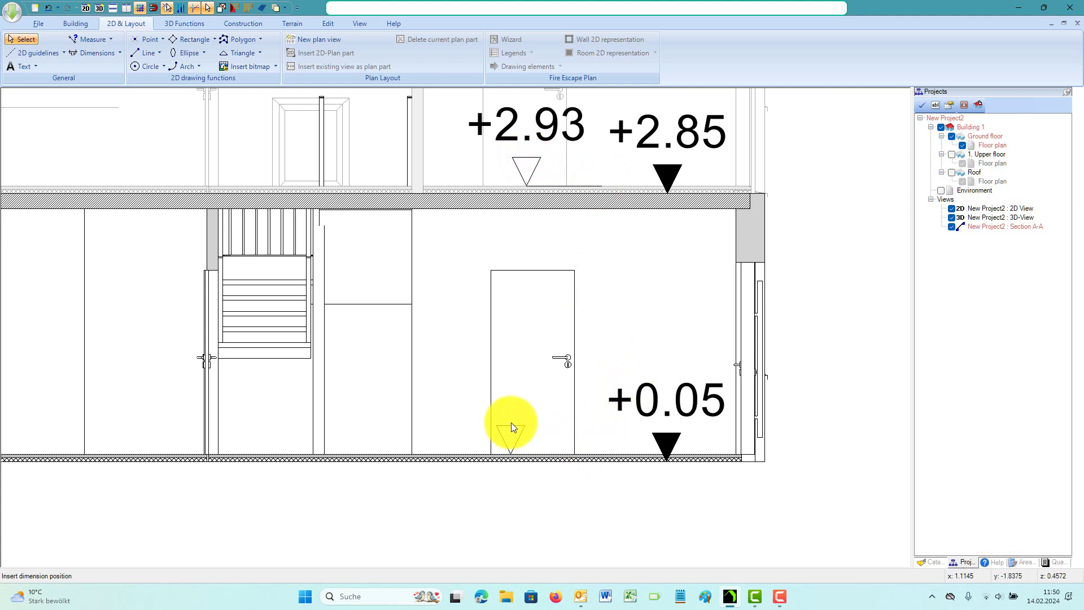
{"action": "left_click", "coordinate": [479, 419]}
{"action": "scroll", "coordinate": [509, 316], "scroll_direction": "down", "scroll_amount": 3}
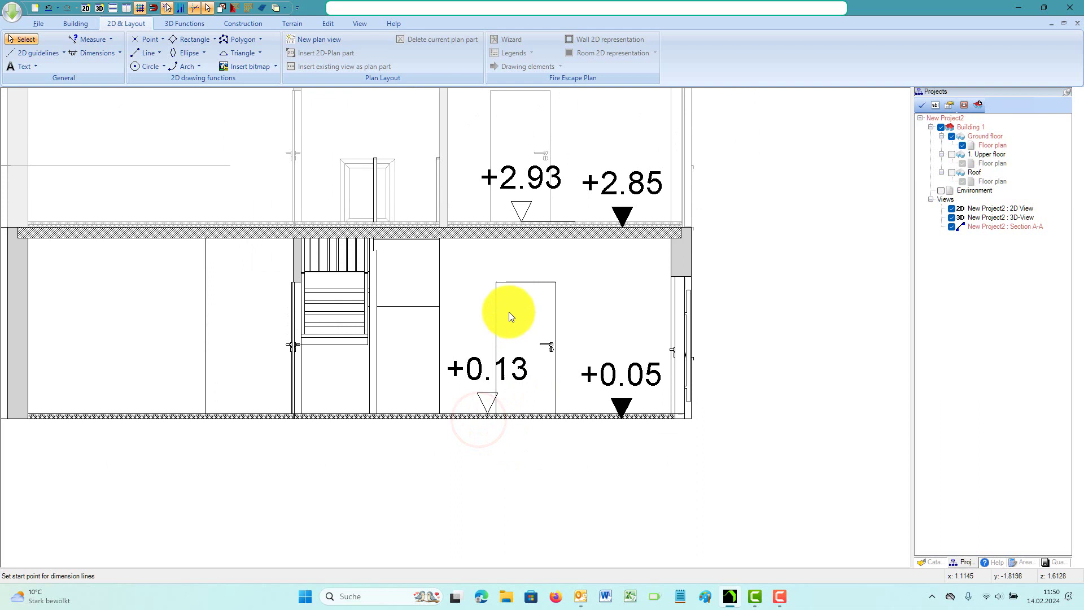
{"action": "scroll", "coordinate": [510, 312], "scroll_direction": "down", "scroll_amount": 2}
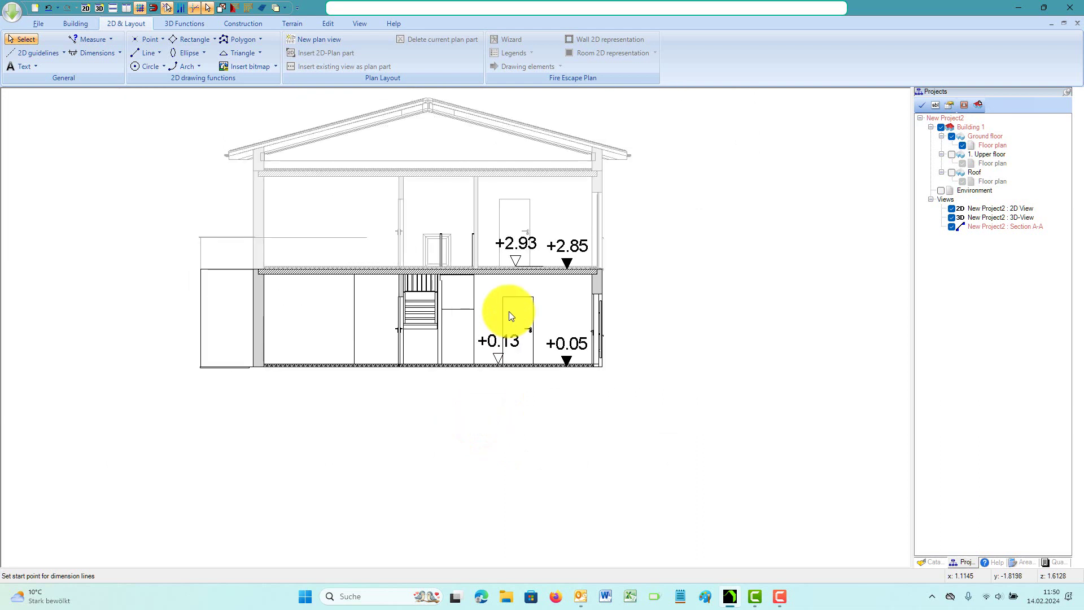
Add a 5.60 single dimension from the eave corner down to the floor beside the house
{"action": "left_click", "coordinate": [113, 52]}
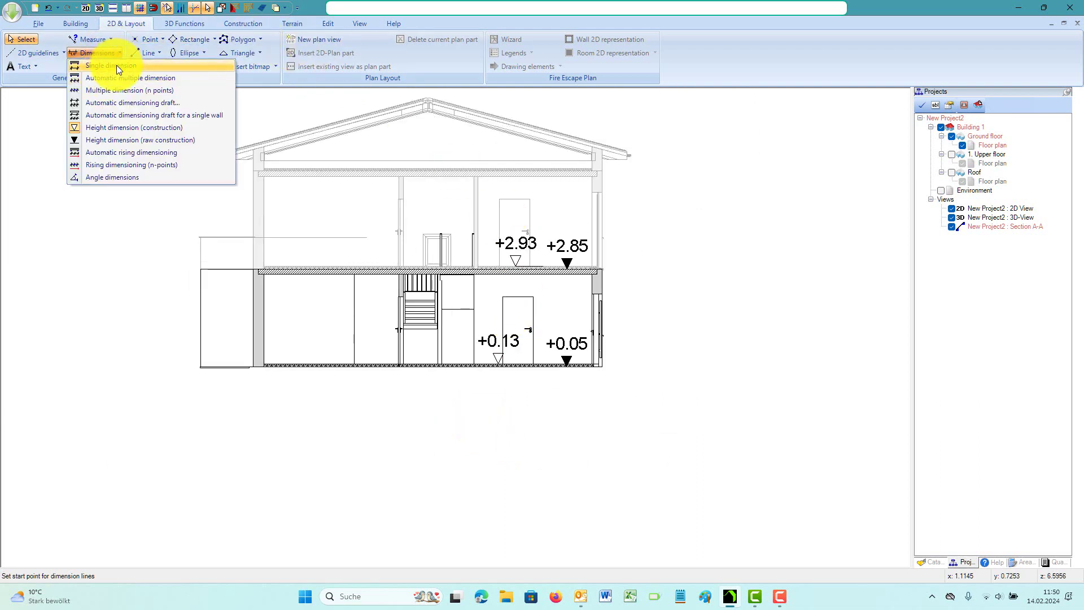
{"action": "left_click", "coordinate": [117, 65]}
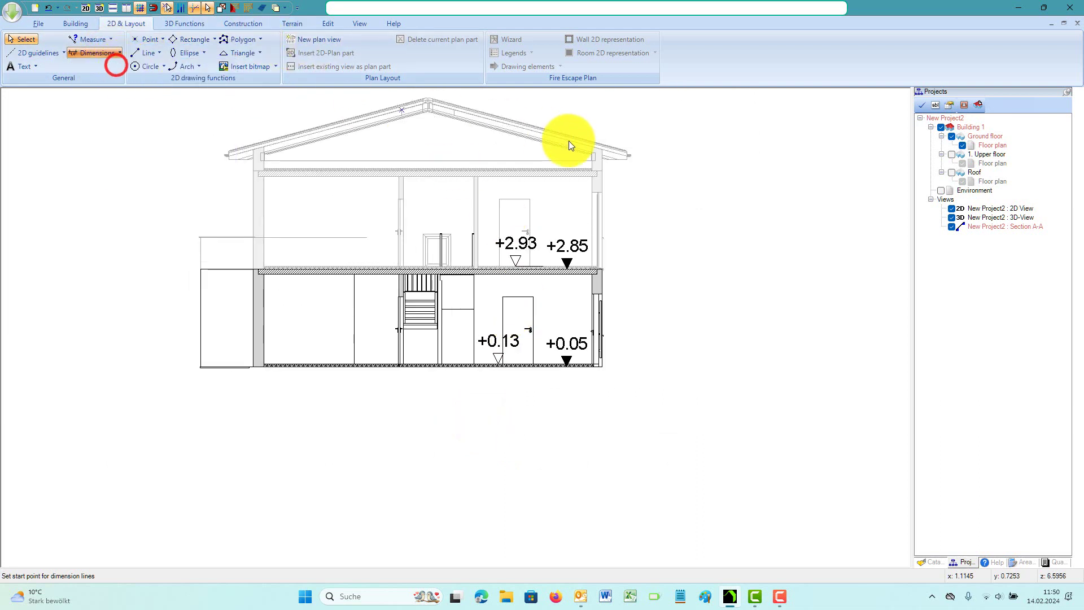
{"action": "left_click", "coordinate": [604, 171]}
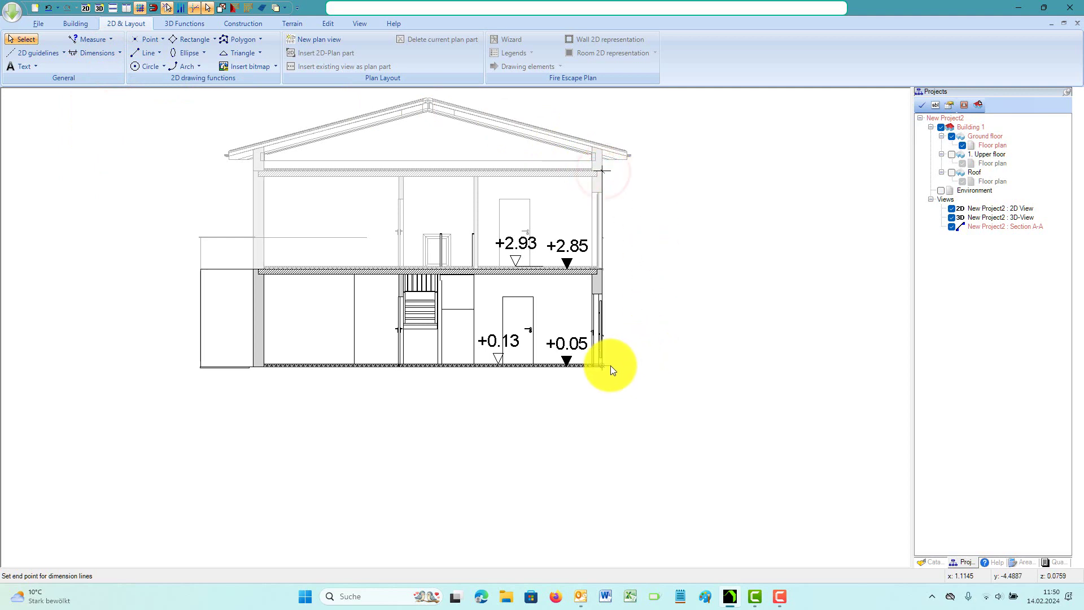
{"action": "scroll", "coordinate": [603, 368], "scroll_direction": "up", "scroll_amount": 6}
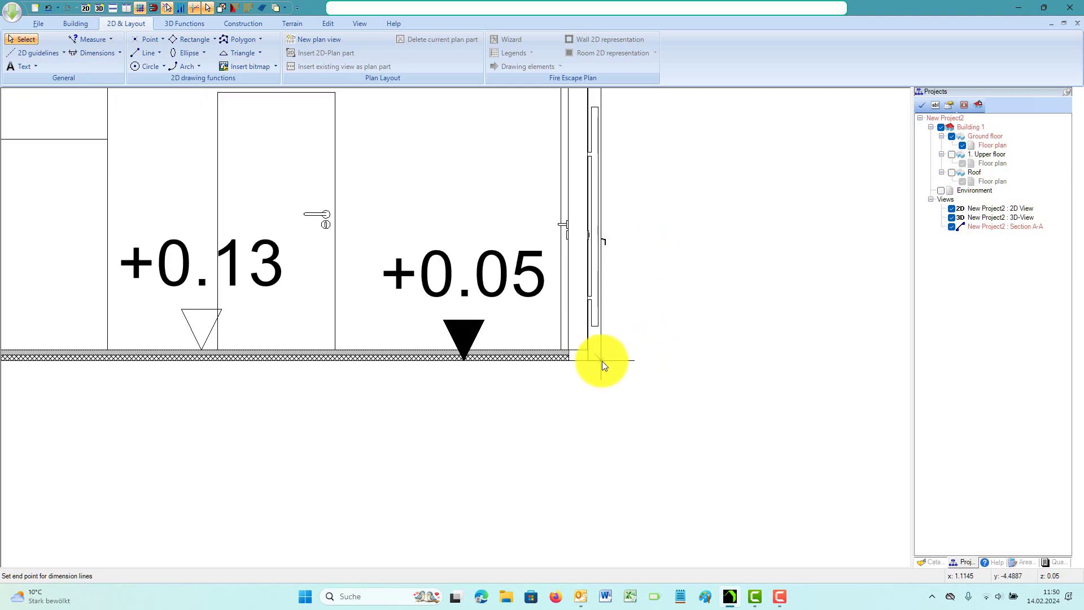
{"action": "left_click", "coordinate": [602, 361]}
{"action": "scroll", "coordinate": [645, 356], "scroll_direction": "down", "scroll_amount": 6}
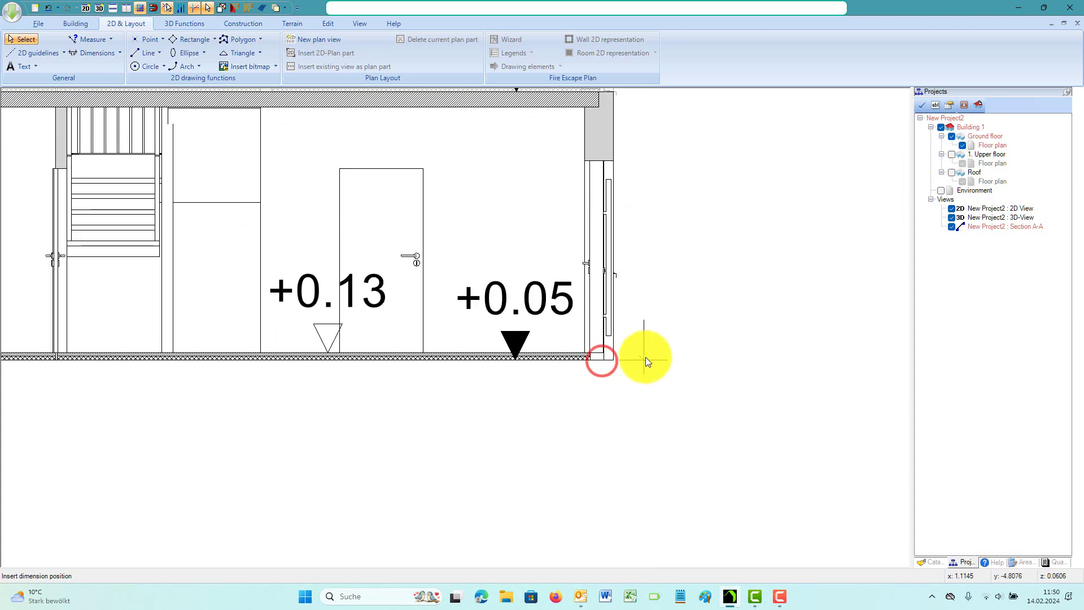
{"action": "left_click", "coordinate": [701, 357]}
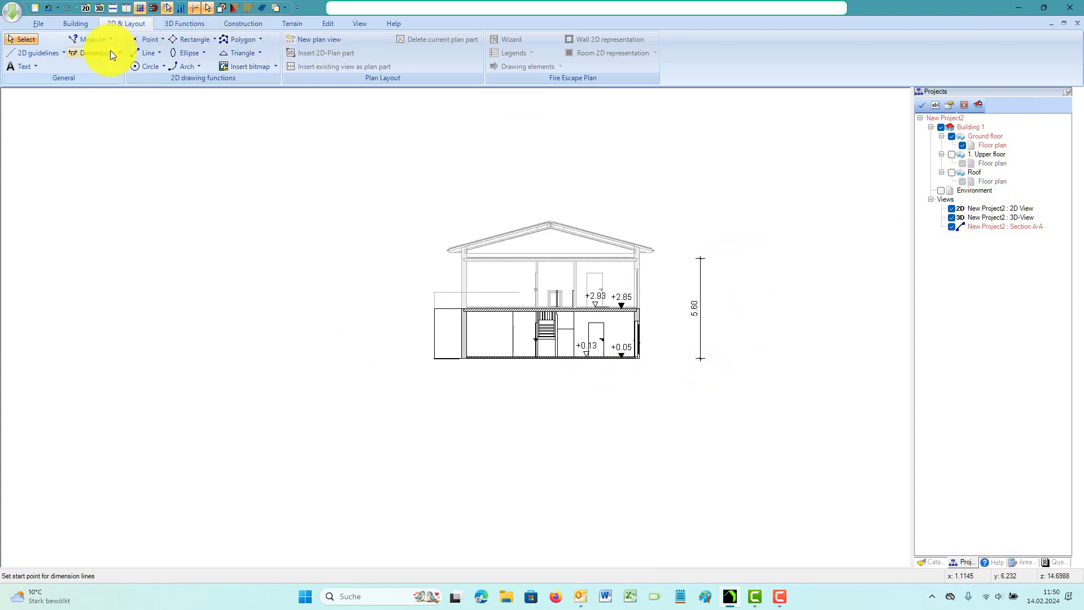
Place a horizontal guideline through the roof peak
{"action": "left_click", "coordinate": [58, 51]}
{"action": "mouse_move", "coordinate": [57, 65]}
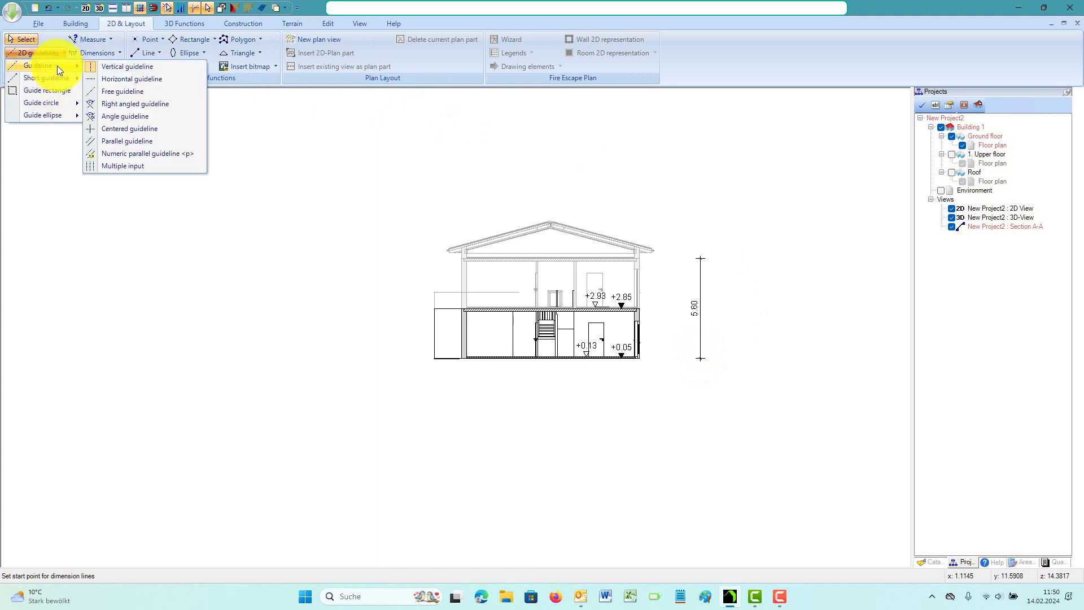
{"action": "left_click", "coordinate": [121, 77]}
{"action": "scroll", "coordinate": [546, 216], "scroll_direction": "up", "scroll_amount": 6}
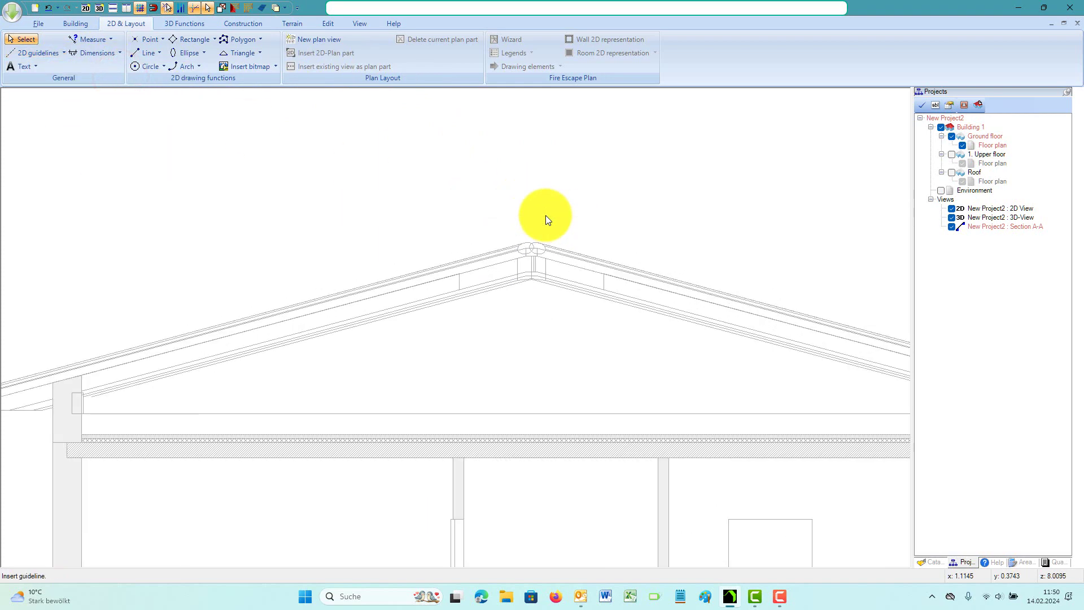
{"action": "left_click", "coordinate": [521, 270]}
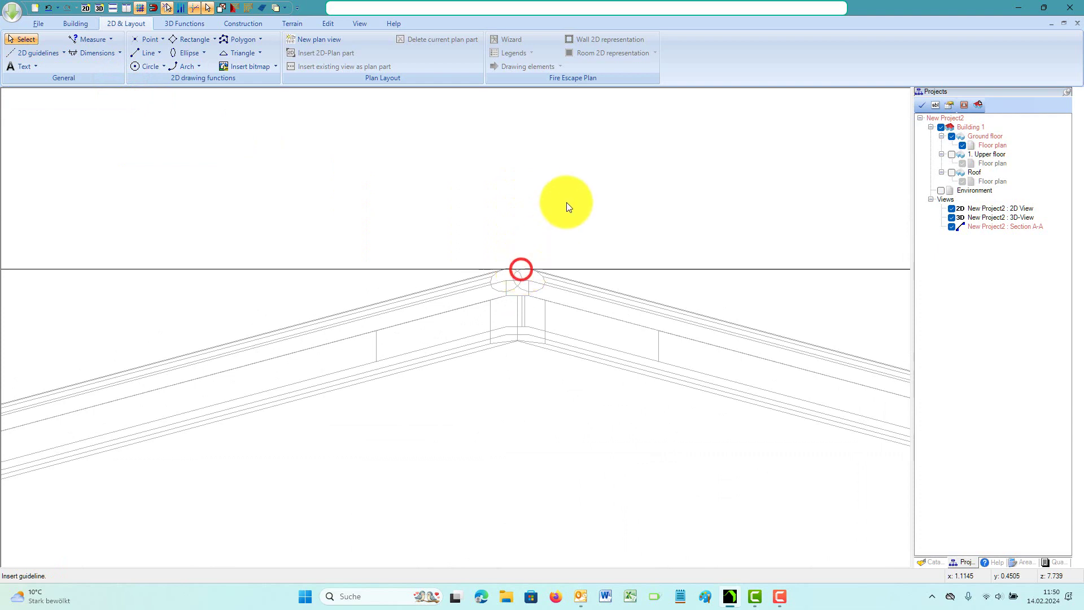
{"action": "scroll", "coordinate": [570, 200], "scroll_direction": "down", "scroll_amount": 2}
{"action": "scroll", "coordinate": [573, 199], "scroll_direction": "down", "scroll_amount": 3}
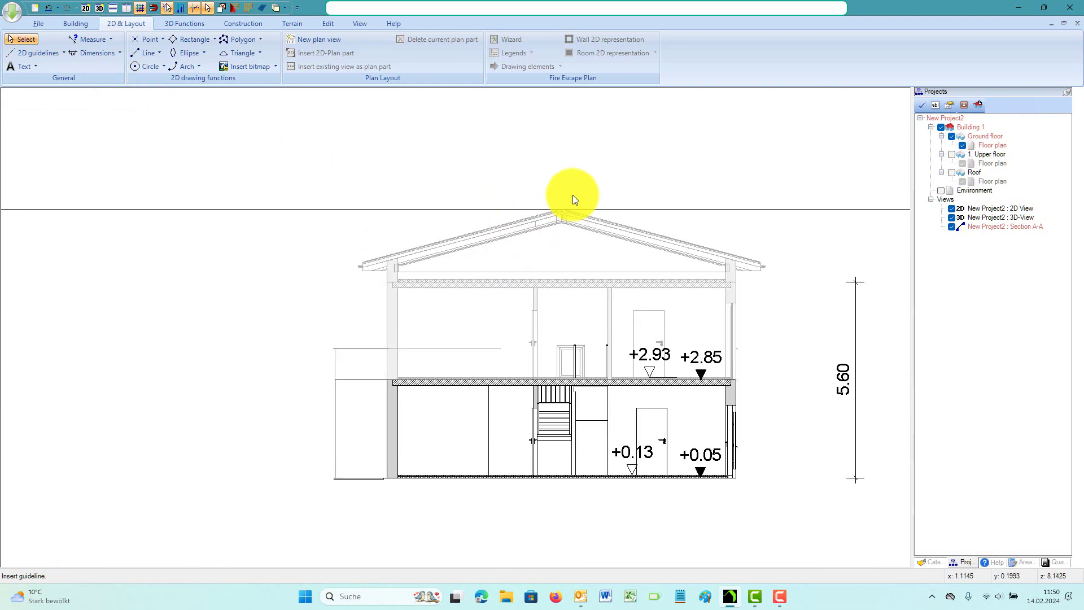
Add a 7.68⁵ overall height dimension from the floor corner to the roof peak
{"action": "left_click", "coordinate": [120, 51]}
{"action": "left_click", "coordinate": [131, 67]}
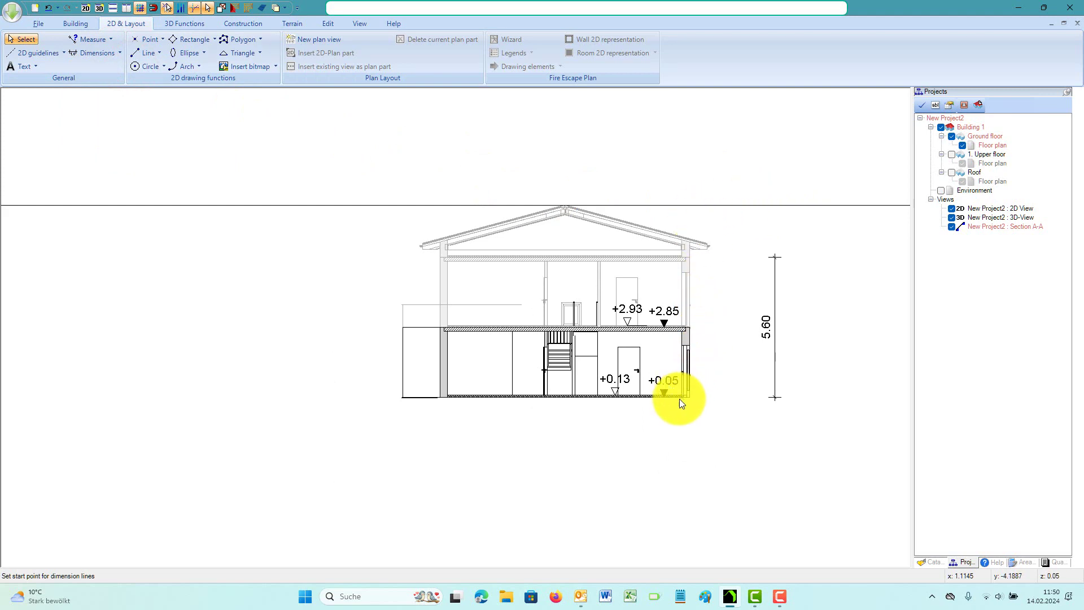
{"action": "scroll", "coordinate": [681, 395], "scroll_direction": "up", "scroll_amount": 5}
{"action": "left_click", "coordinate": [703, 402]}
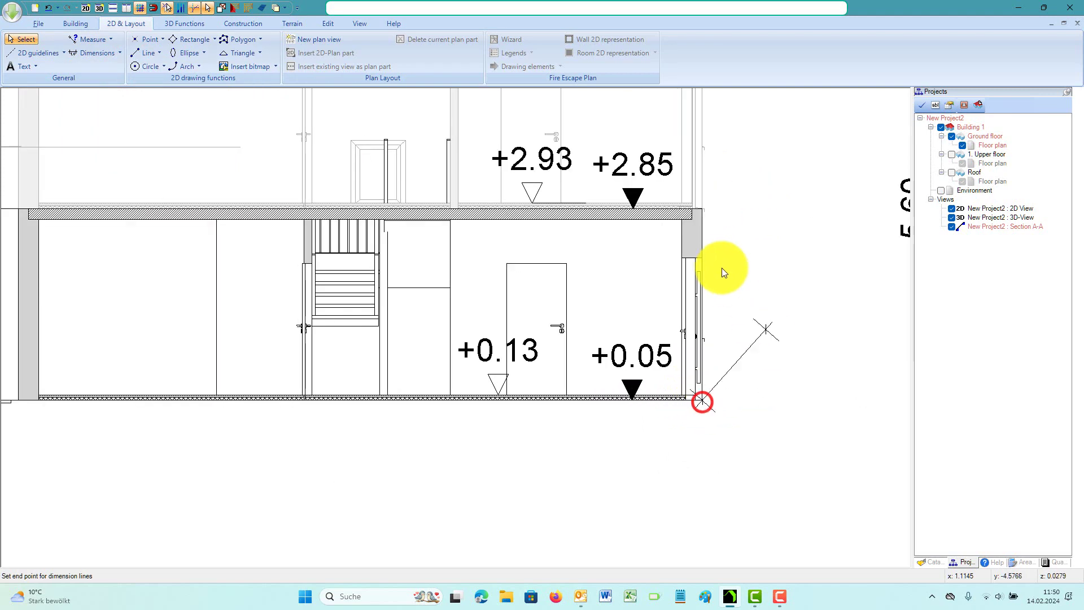
{"action": "scroll", "coordinate": [718, 265], "scroll_direction": "down", "scroll_amount": 5}
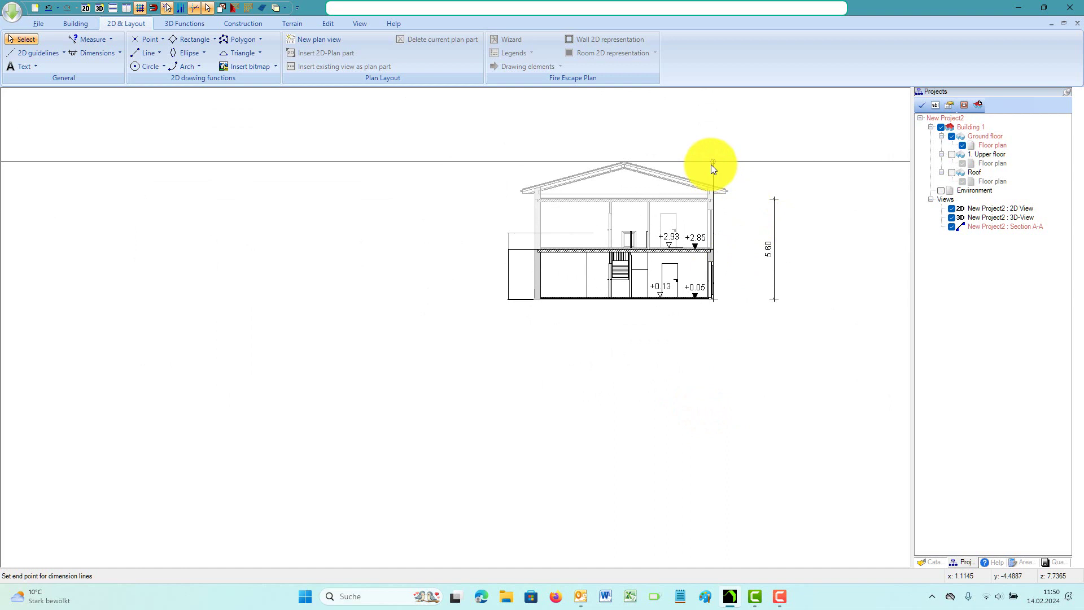
{"action": "left_click", "coordinate": [711, 164]}
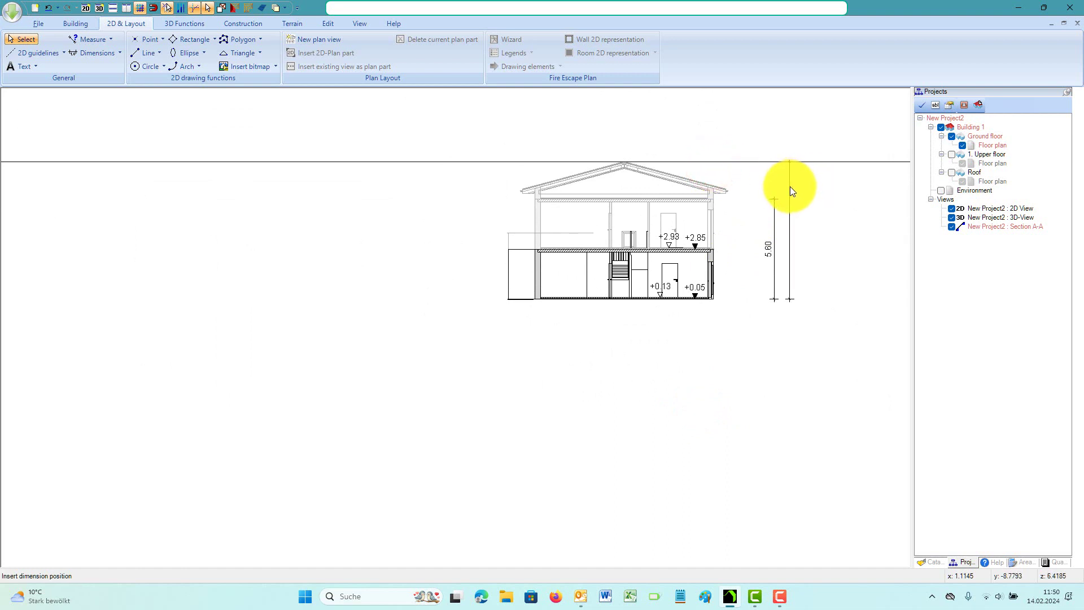
{"action": "left_click", "coordinate": [788, 186]}
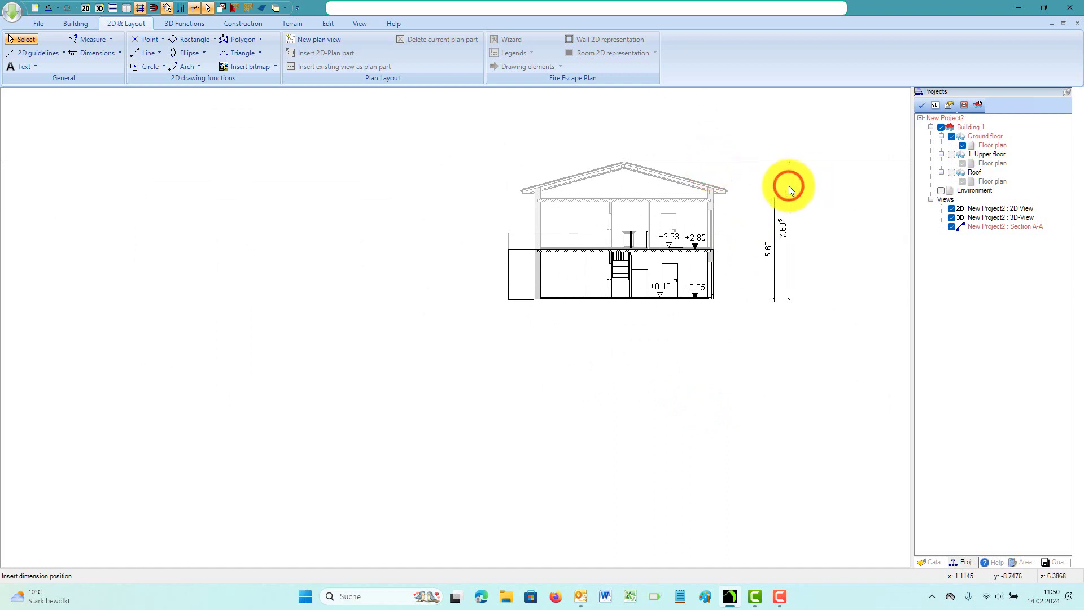
Add a 10.00 width dimension below the house, then quit the dimension tool
{"action": "left_click", "coordinate": [714, 301]}
{"action": "scroll", "coordinate": [535, 305], "scroll_direction": "up", "scroll_amount": 3}
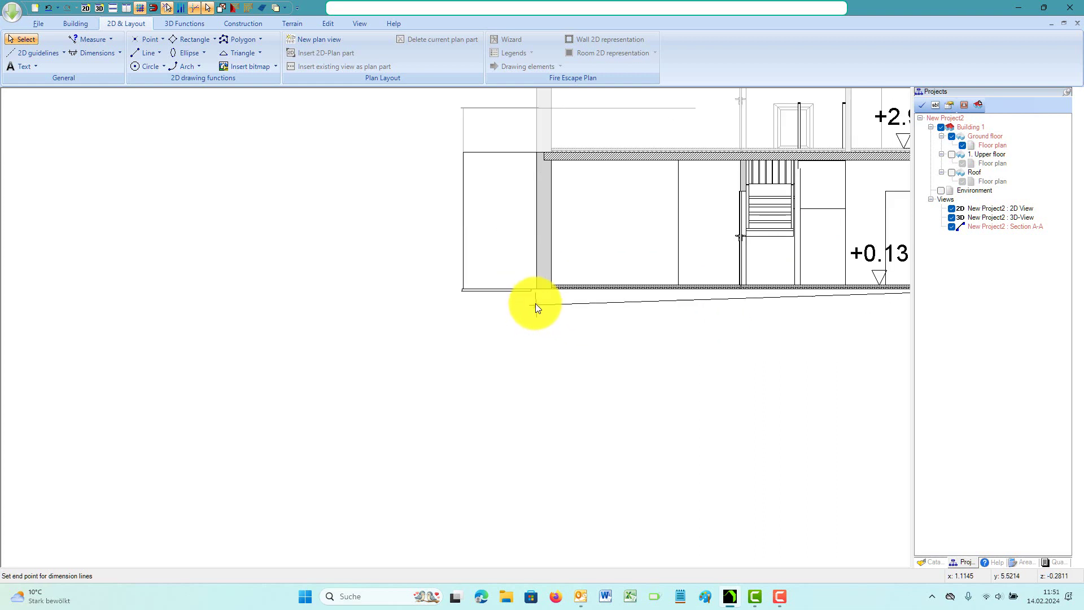
{"action": "left_click", "coordinate": [538, 291]}
{"action": "scroll", "coordinate": [539, 343], "scroll_direction": "down", "scroll_amount": 3}
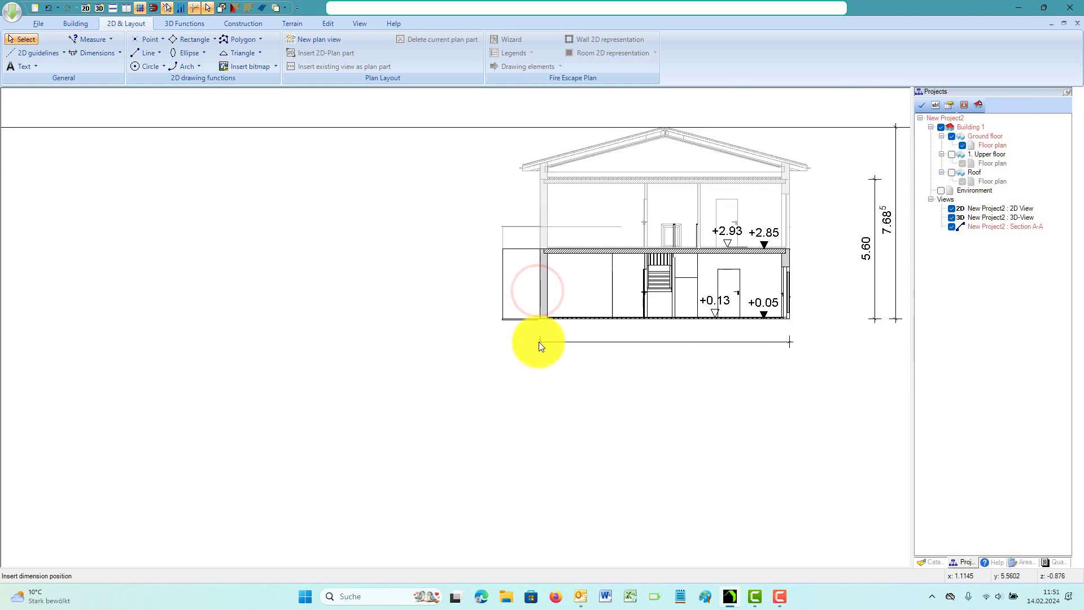
{"action": "left_click", "coordinate": [542, 353]}
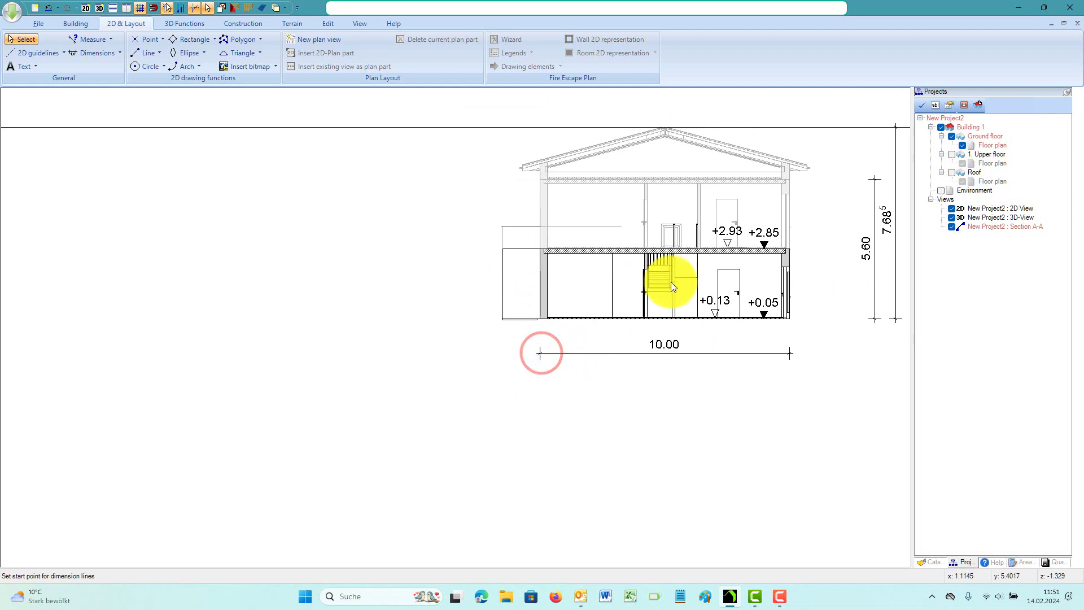
{"action": "right_click", "coordinate": [742, 395]}
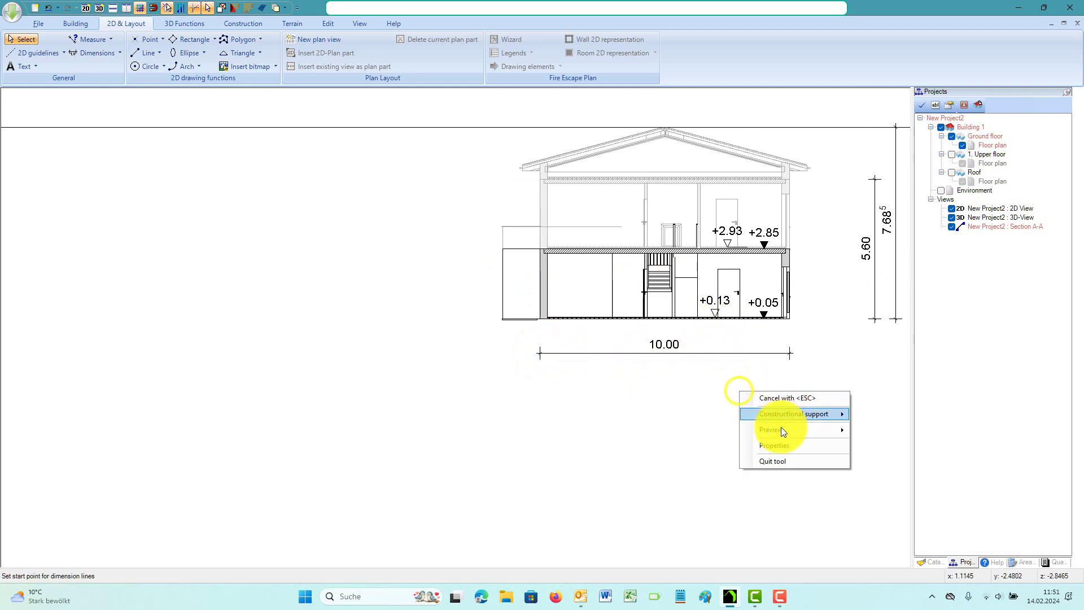
{"action": "left_click", "coordinate": [775, 458]}
{"action": "scroll", "coordinate": [756, 350], "scroll_direction": "down", "scroll_amount": 5}
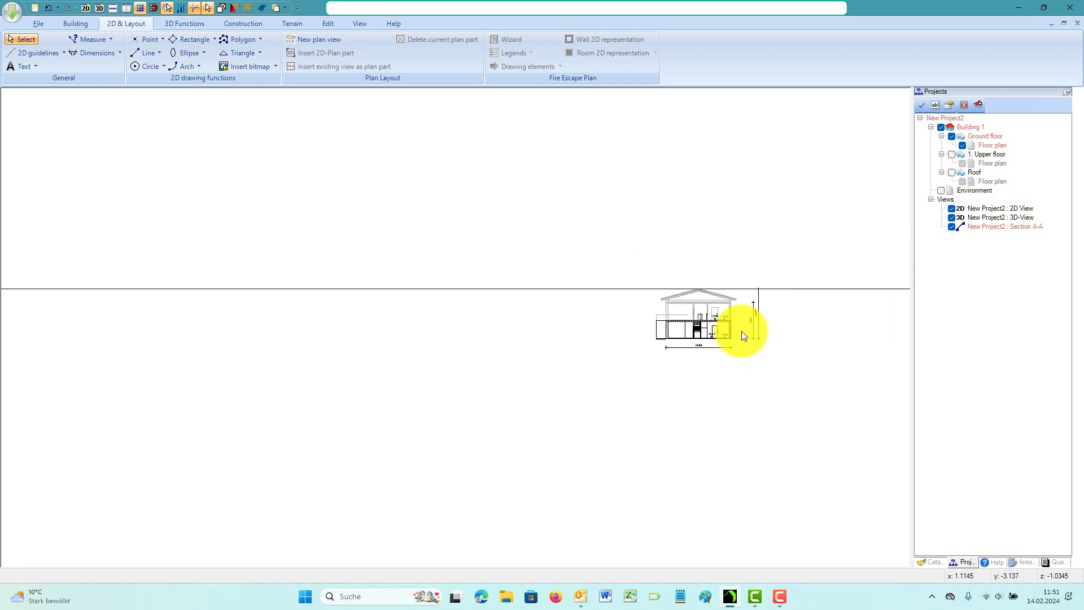
{"action": "left_click", "coordinate": [658, 289]}
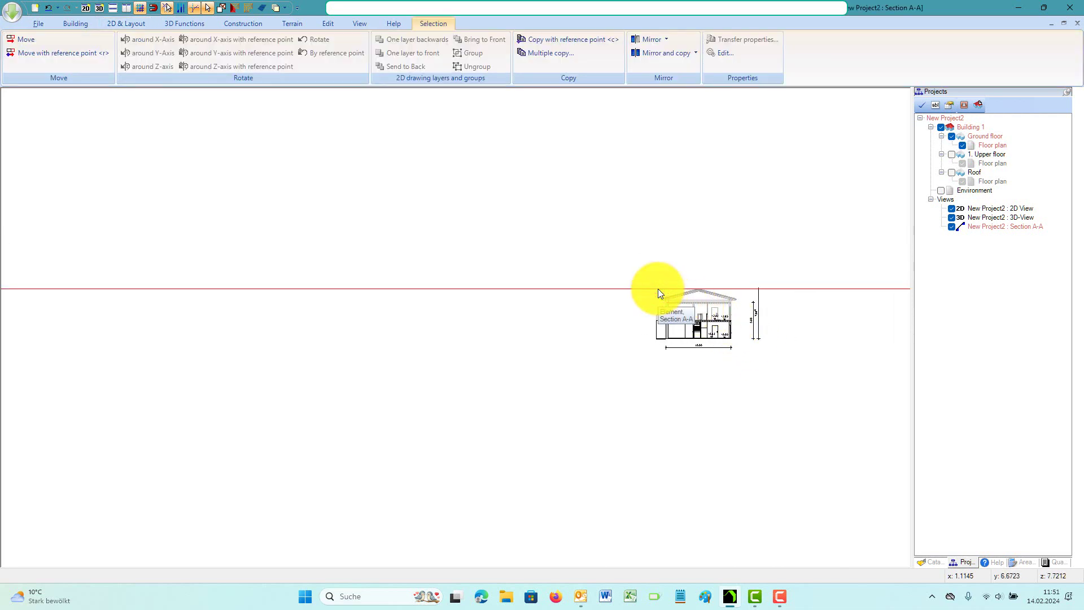
{"action": "key", "text": "Escape"}
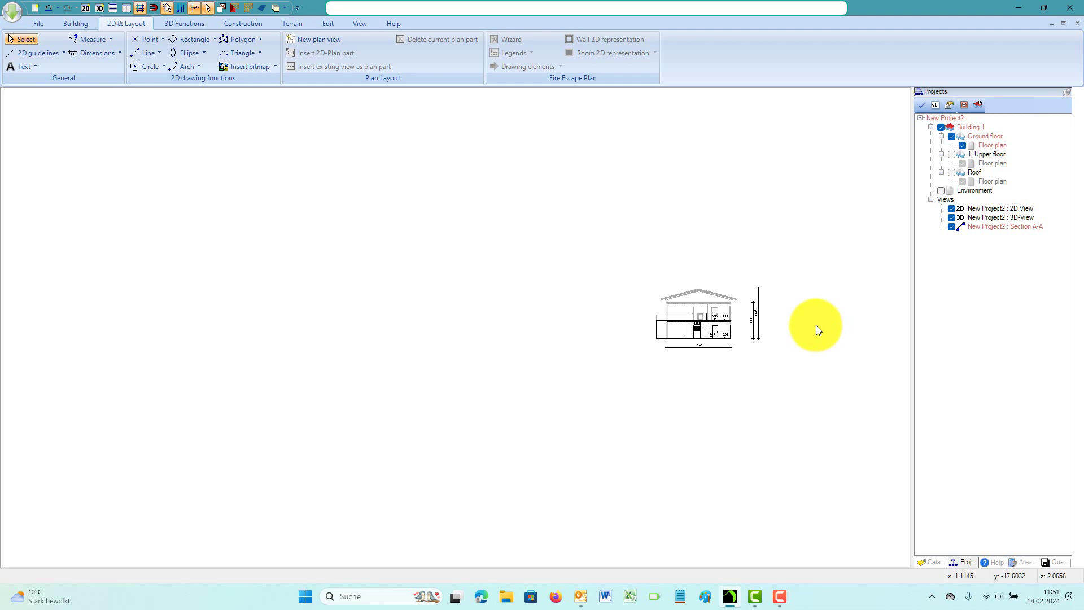
{"action": "scroll", "coordinate": [816, 326], "scroll_direction": "up", "scroll_amount": 5}
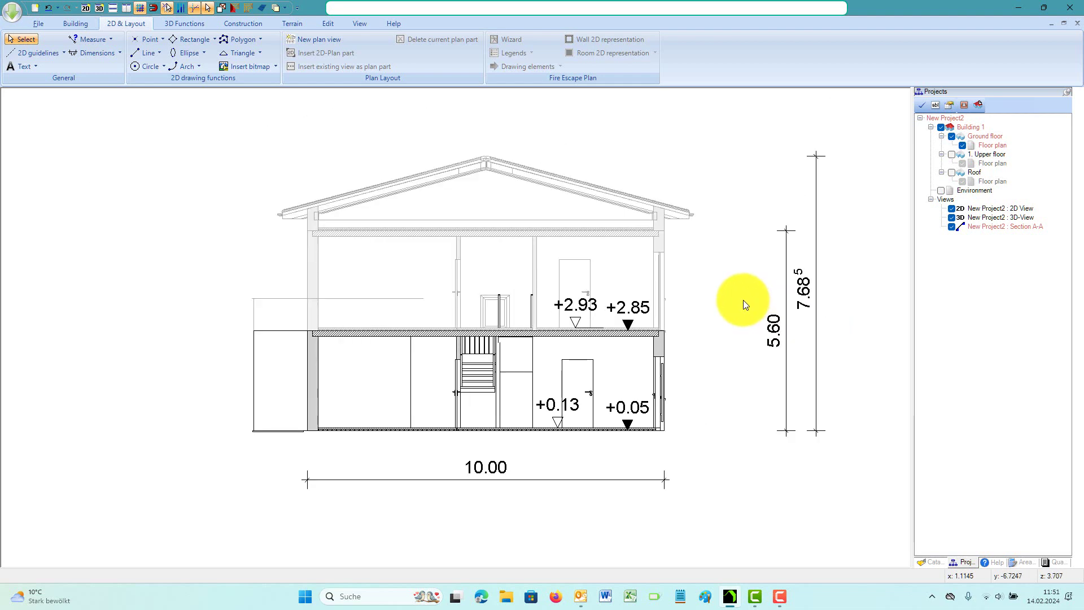
Place the DIN_A3-1_100 sheet frame from the catalog's Sheet frames around the section
{"action": "left_click", "coordinate": [938, 564]}
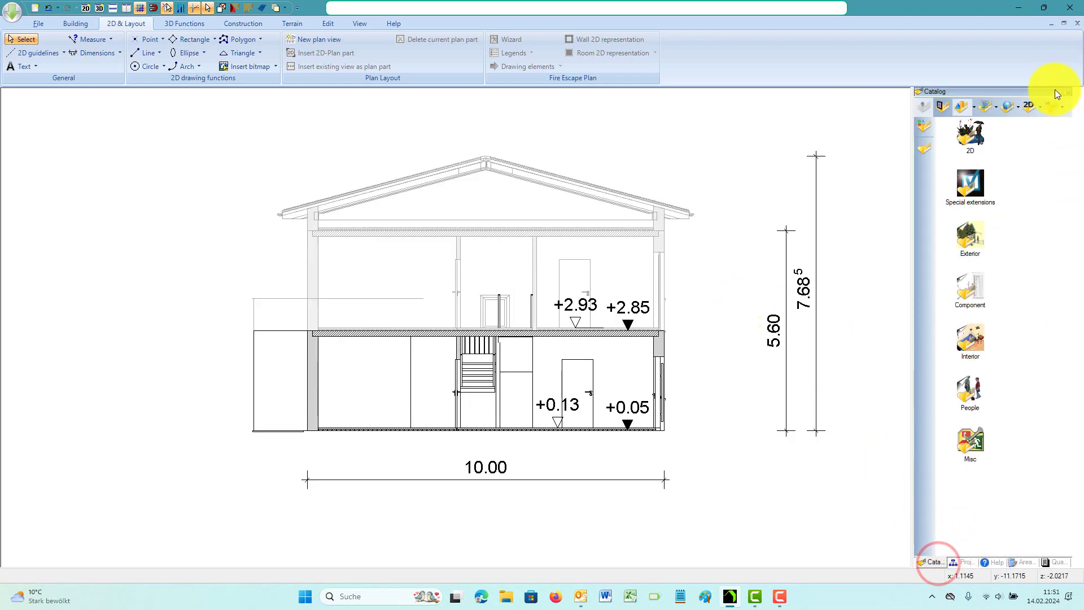
{"action": "left_click", "coordinate": [1031, 106]}
{"action": "scroll", "coordinate": [1000, 270], "scroll_direction": "down", "scroll_amount": 4}
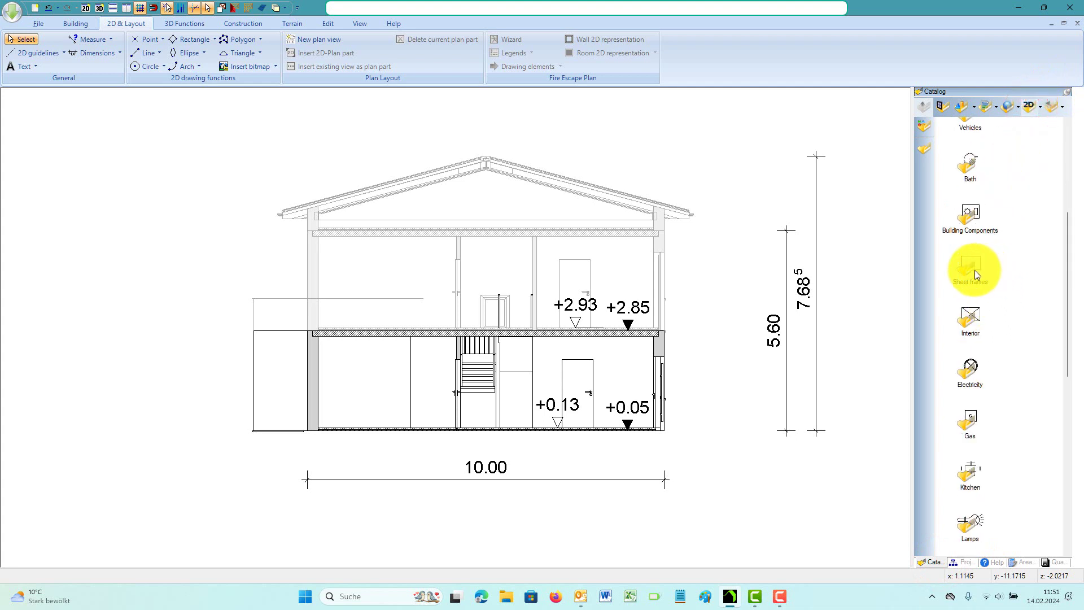
{"action": "double_click", "coordinate": [975, 270]}
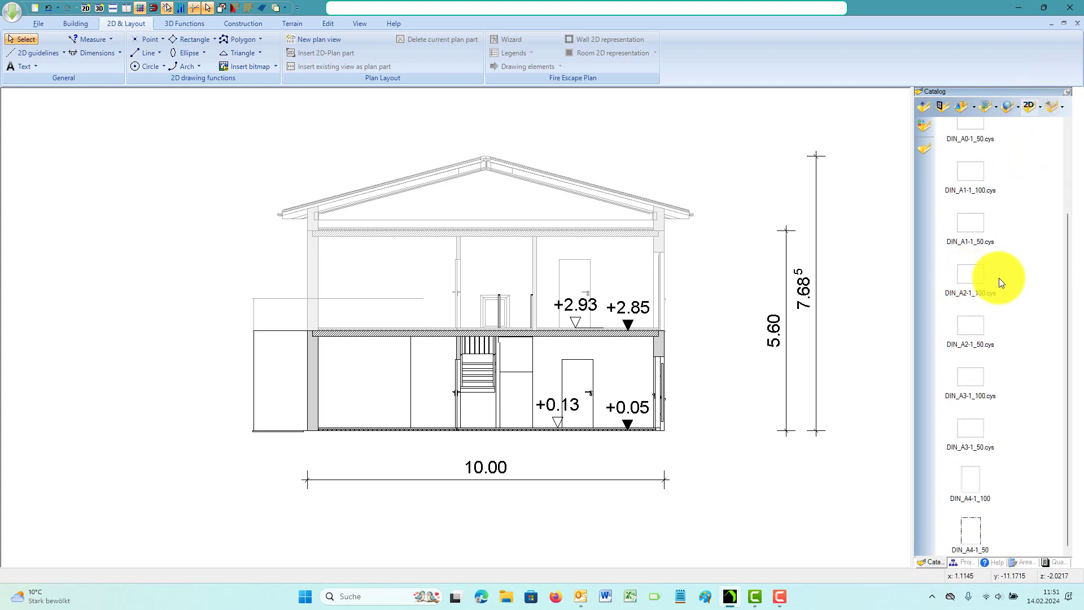
{"action": "scroll", "coordinate": [766, 312], "scroll_direction": "down", "scroll_amount": 2}
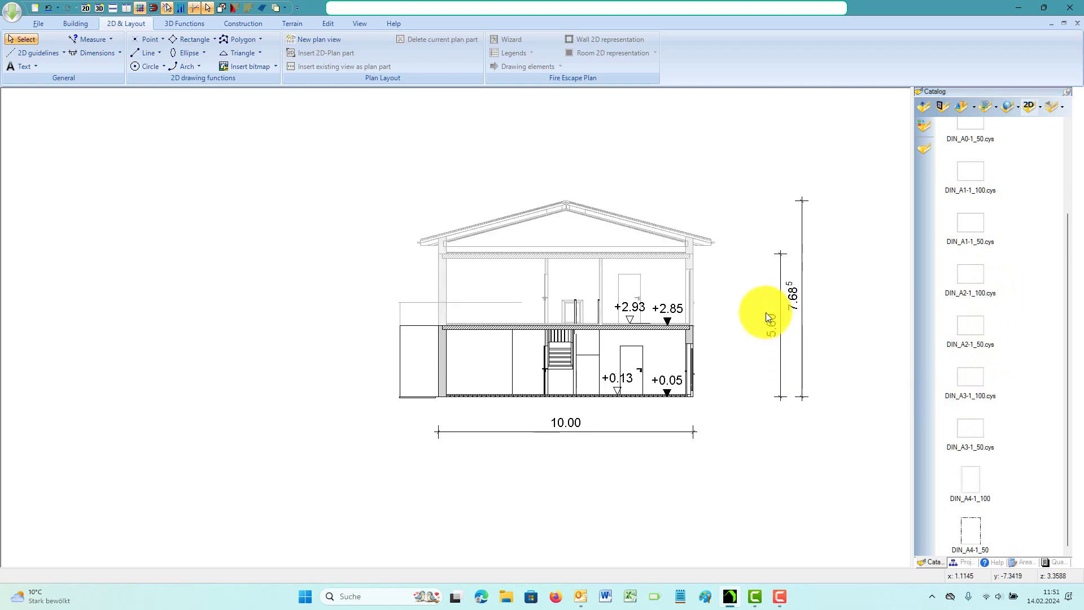
{"action": "left_click_drag", "start_coordinate": [976, 387], "coordinate": [728, 373]}
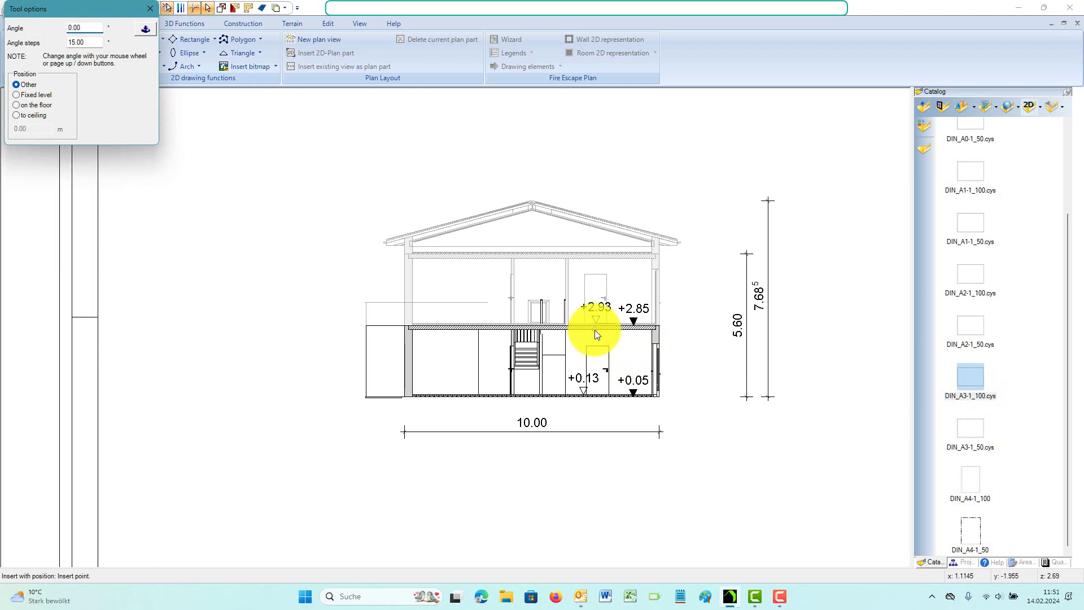
{"action": "key", "text": "Escape"}
{"action": "scroll", "coordinate": [595, 330], "scroll_direction": "down", "scroll_amount": 3}
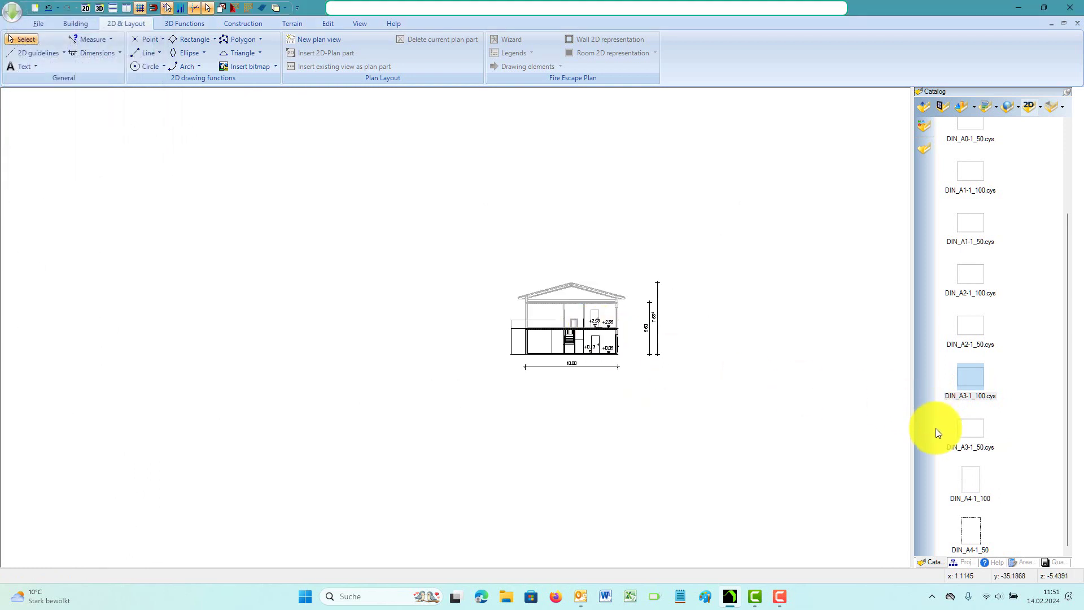
{"action": "mouse_move", "coordinate": [973, 384]}
{"action": "left_mouse_down"}
{"action": "mouse_move", "coordinate": [672, 350]}
{"action": "mouse_move", "coordinate": [573, 320]}
{"action": "left_mouse_up"}
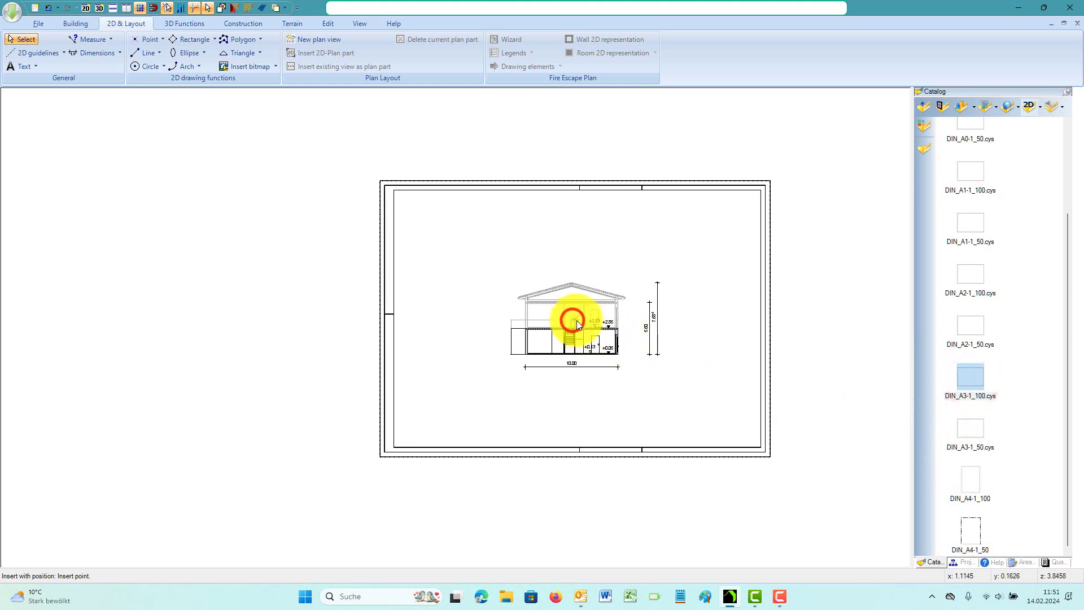
Drop Title Block 3 from the catalog's Title block category near the sheet's lower right
{"action": "left_click", "coordinate": [925, 107]}
{"action": "scroll", "coordinate": [1010, 380], "scroll_direction": "down", "scroll_amount": 3}
{"action": "scroll", "coordinate": [985, 417], "scroll_direction": "down", "scroll_amount": 3}
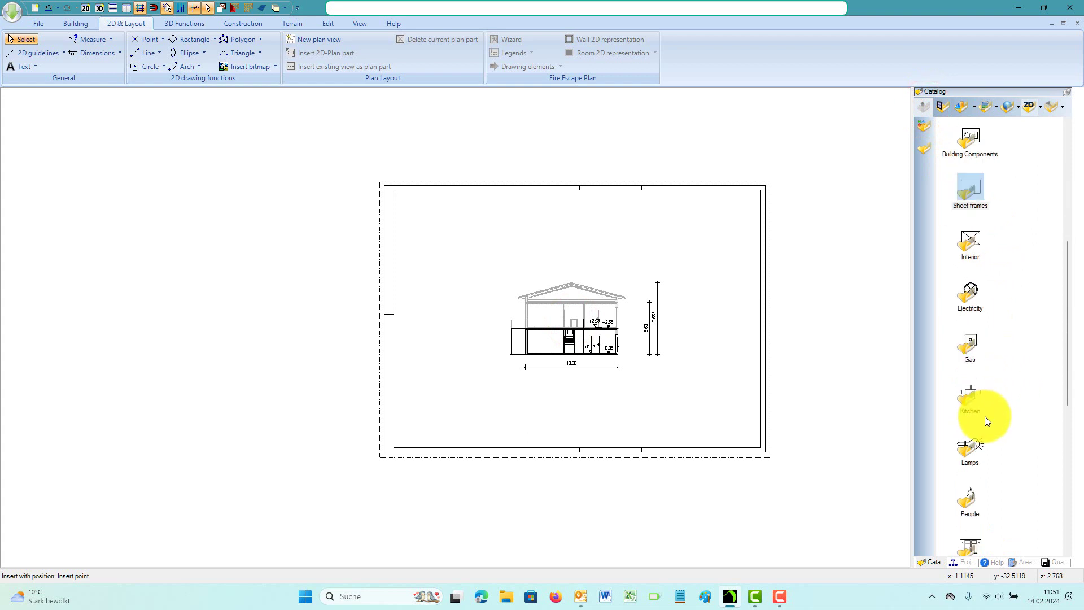
{"action": "scroll", "coordinate": [985, 419], "scroll_direction": "down", "scroll_amount": 3}
{"action": "double_click", "coordinate": [969, 375]}
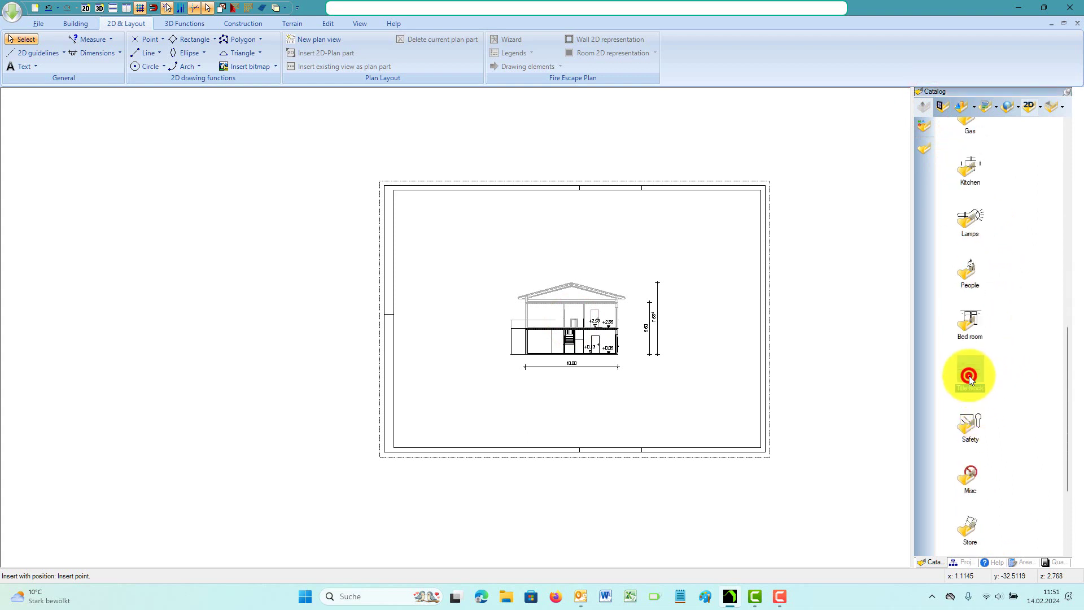
{"action": "scroll", "coordinate": [1001, 385], "scroll_direction": "down", "scroll_amount": 3}
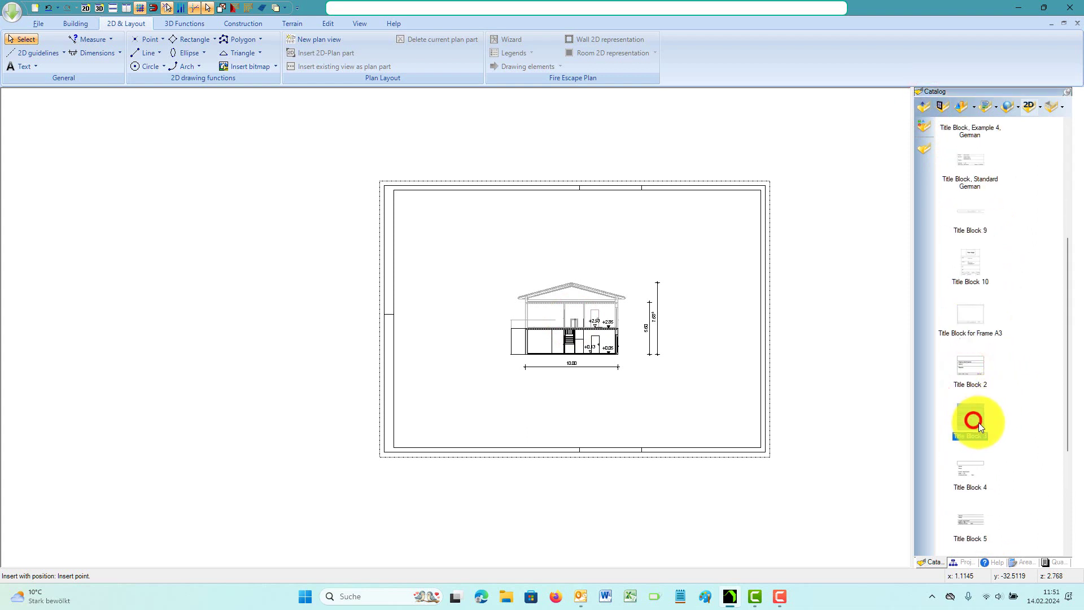
{"action": "left_click_drag", "start_coordinate": [978, 423], "coordinate": [719, 421]}
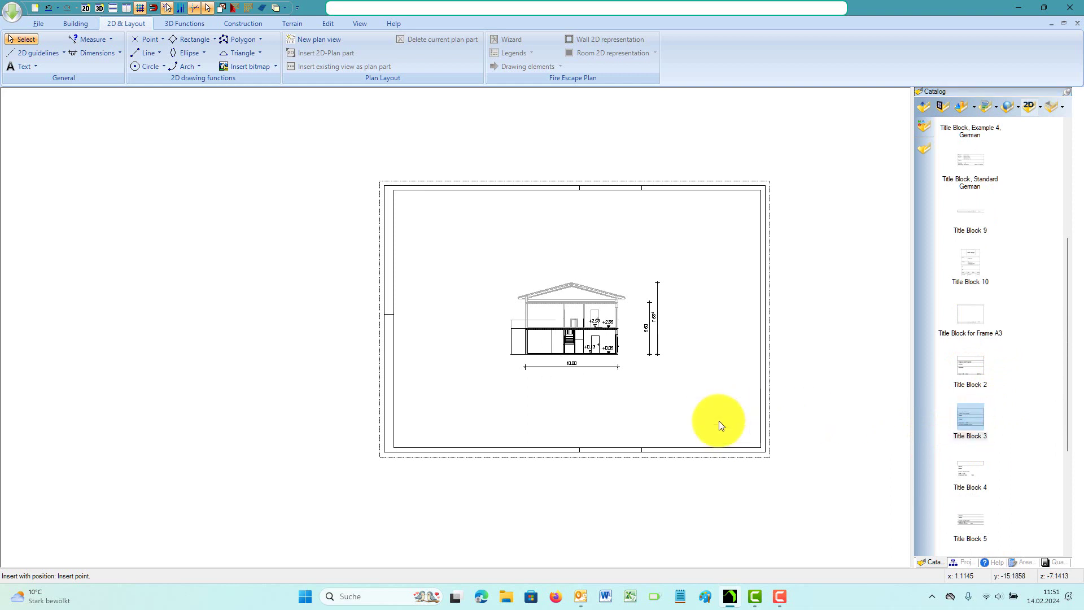
{"action": "left_click", "coordinate": [719, 421]}
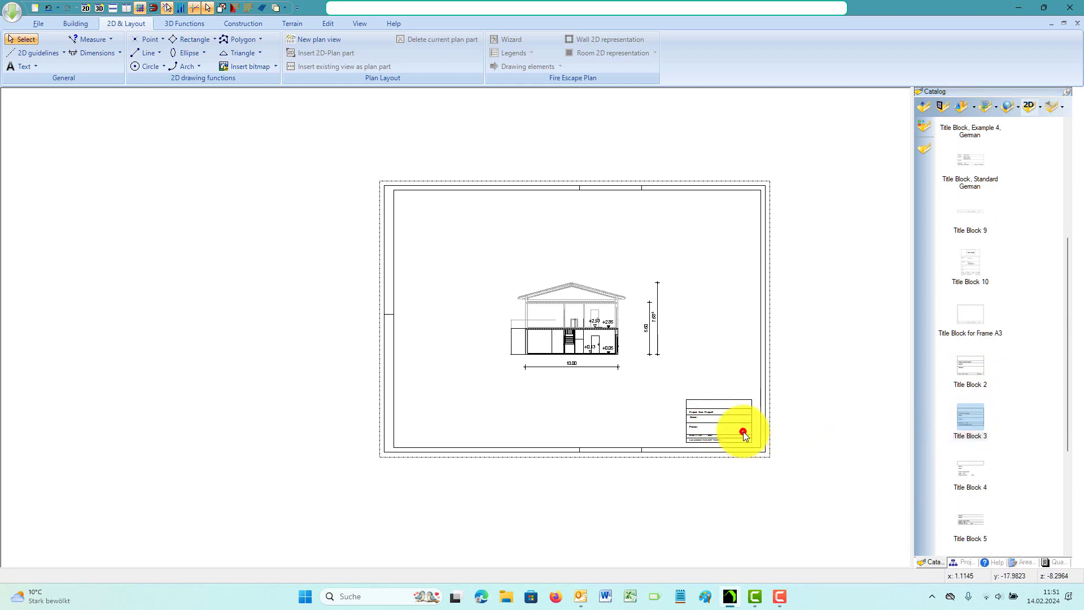
Move Title Block 3 by its lower-right corner into the frame's lower-right corner
{"action": "left_click", "coordinate": [745, 437]}
{"action": "scroll", "coordinate": [745, 437], "scroll_direction": "up", "scroll_amount": 3}
{"action": "left_click", "coordinate": [738, 429]}
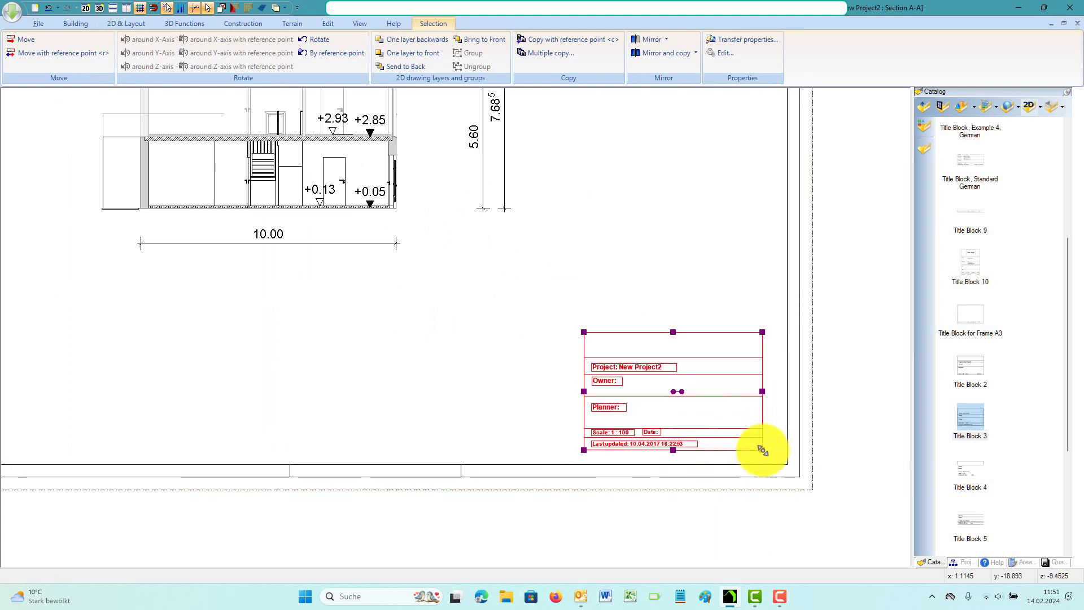
{"action": "left_click", "coordinate": [77, 56]}
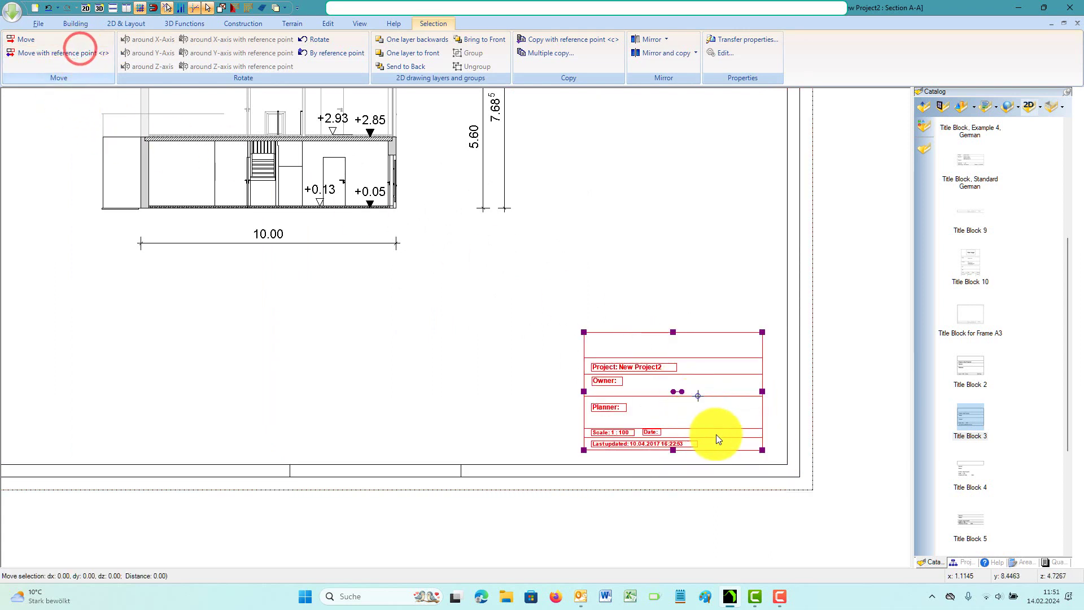
{"action": "left_click", "coordinate": [760, 449]}
{"action": "left_click", "coordinate": [785, 464]}
{"action": "scroll", "coordinate": [568, 261], "scroll_direction": "down", "scroll_amount": 3}
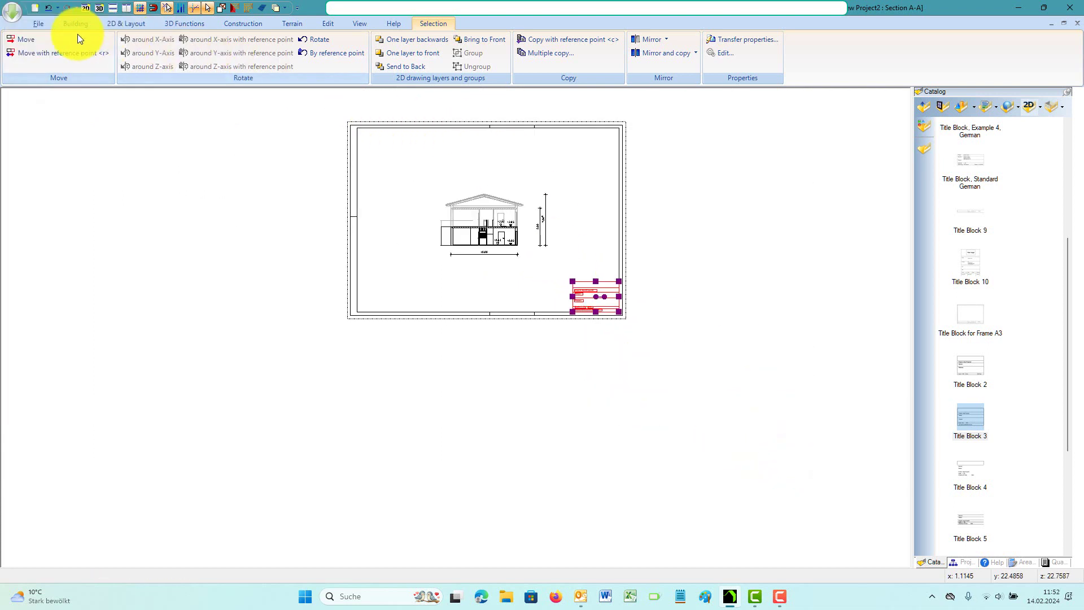
Insert a text above the drawing containing the View Name autotext field
{"action": "left_click", "coordinate": [38, 24]}
{"action": "left_click", "coordinate": [105, 21]}
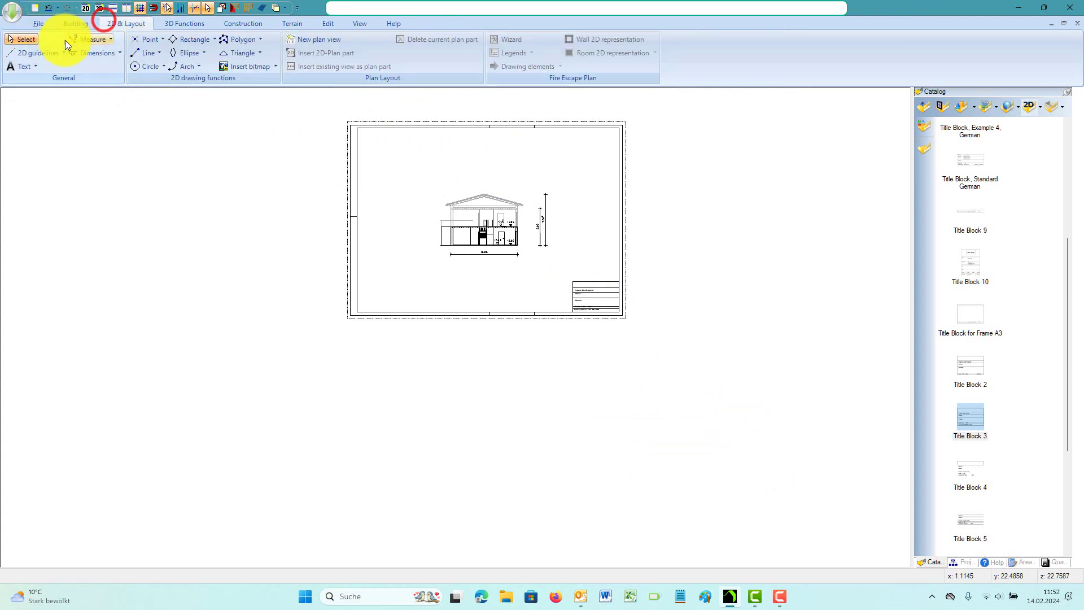
{"action": "left_click", "coordinate": [35, 65]}
{"action": "left_click", "coordinate": [47, 84]}
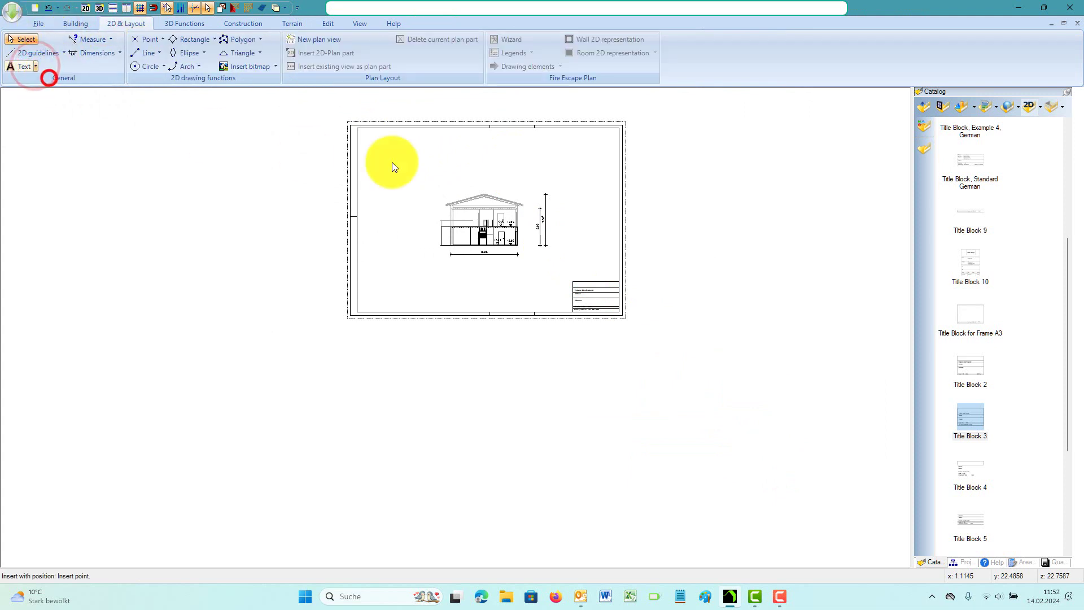
{"action": "left_click", "coordinate": [459, 146]}
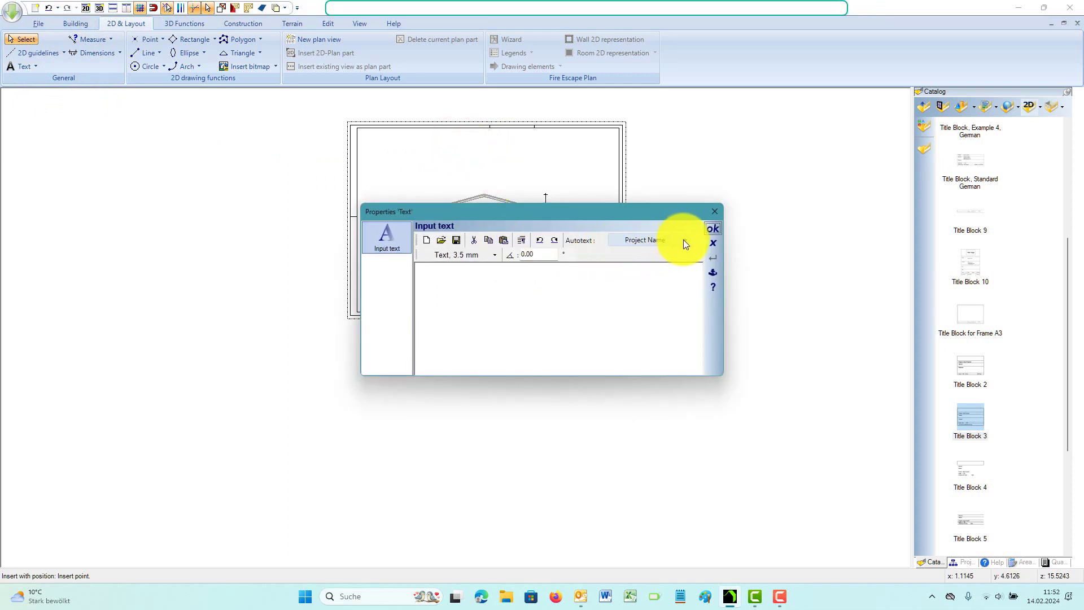
{"action": "left_click", "coordinate": [685, 241]}
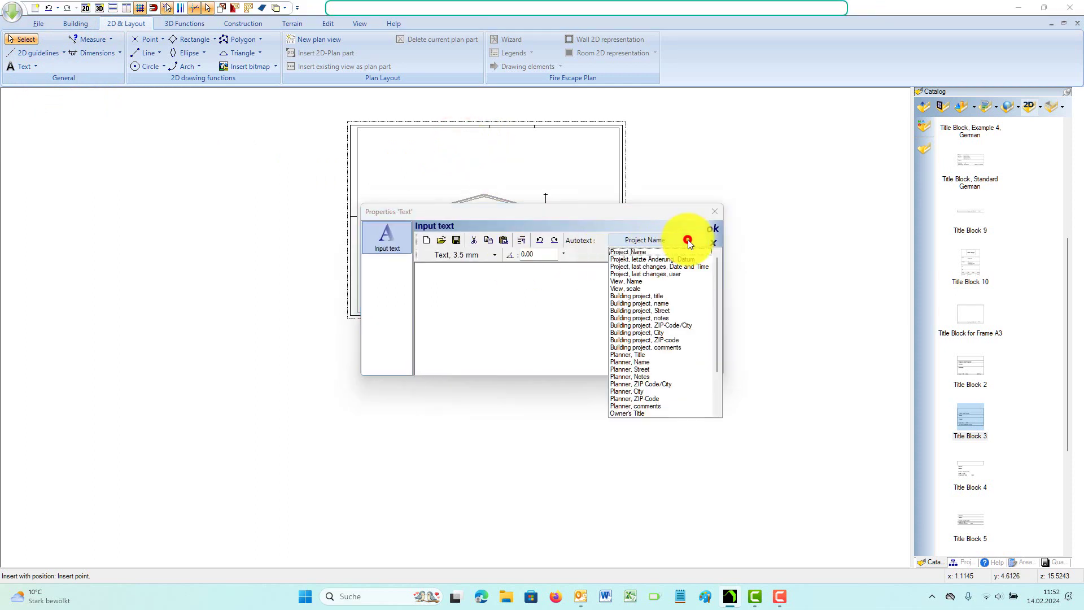
{"action": "left_click", "coordinate": [629, 280]}
{"action": "left_click", "coordinate": [645, 239]}
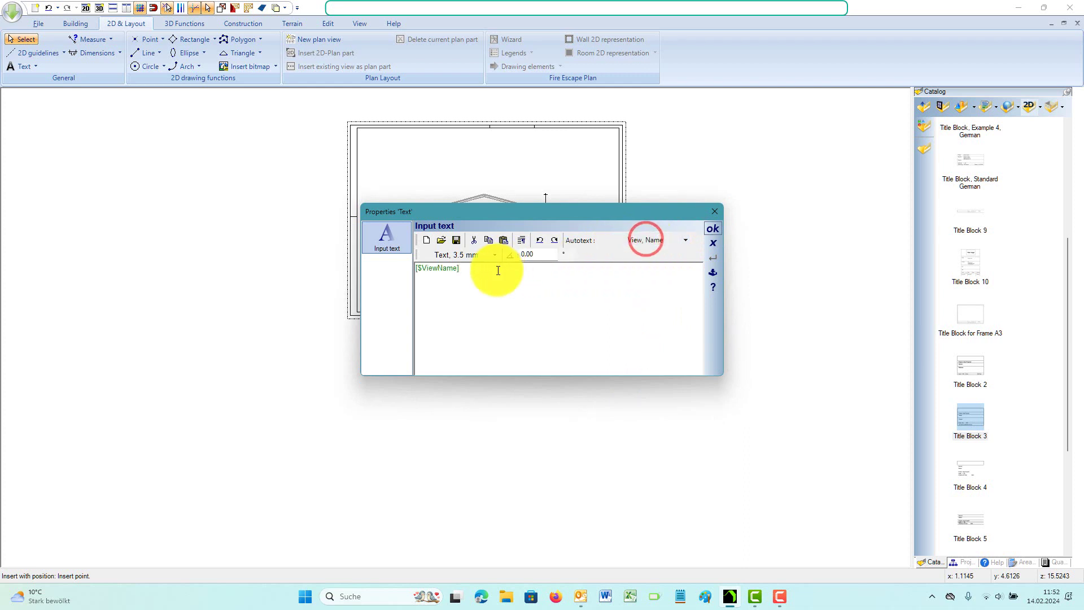
Set the heading's font size to 1.5 m, linked to scale, and confirm it
{"action": "left_click_drag", "start_coordinate": [477, 268], "coordinate": [395, 268]}
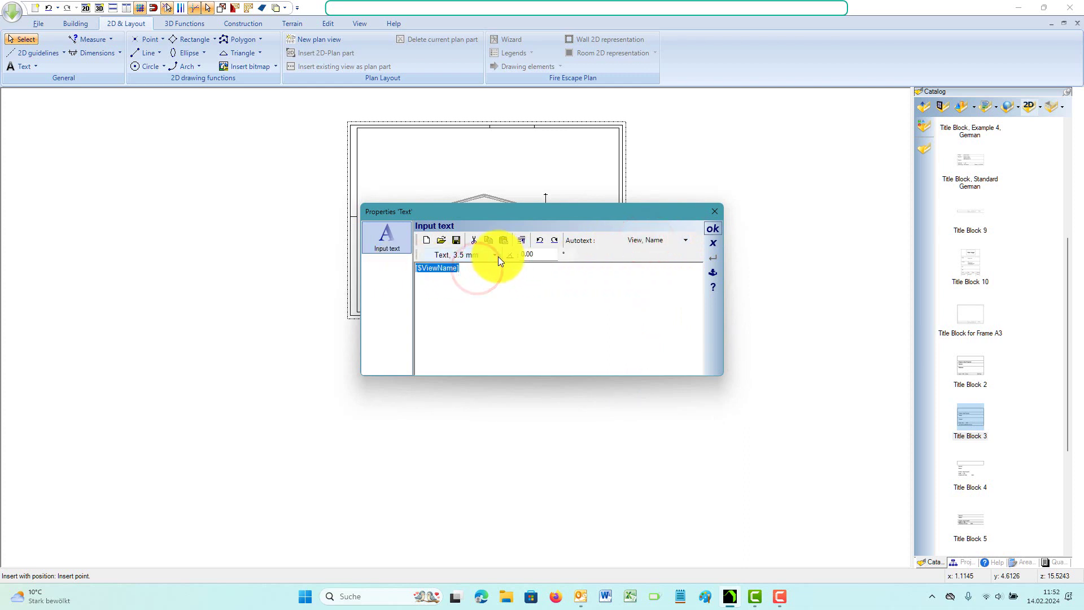
{"action": "left_click", "coordinate": [495, 255]}
{"action": "left_click", "coordinate": [430, 341]}
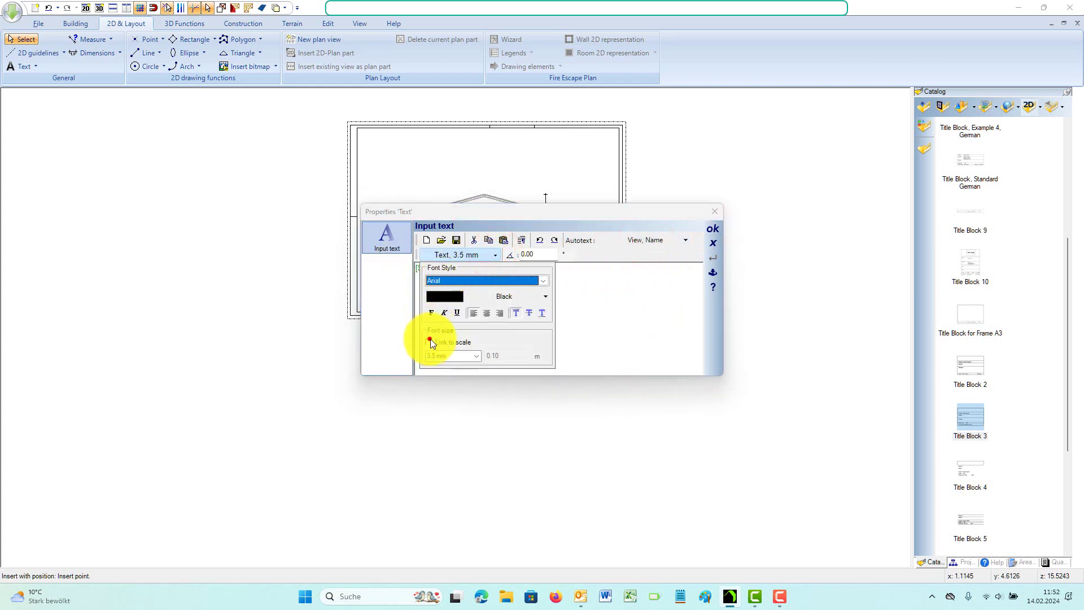
{"action": "left_click", "coordinate": [507, 357]}
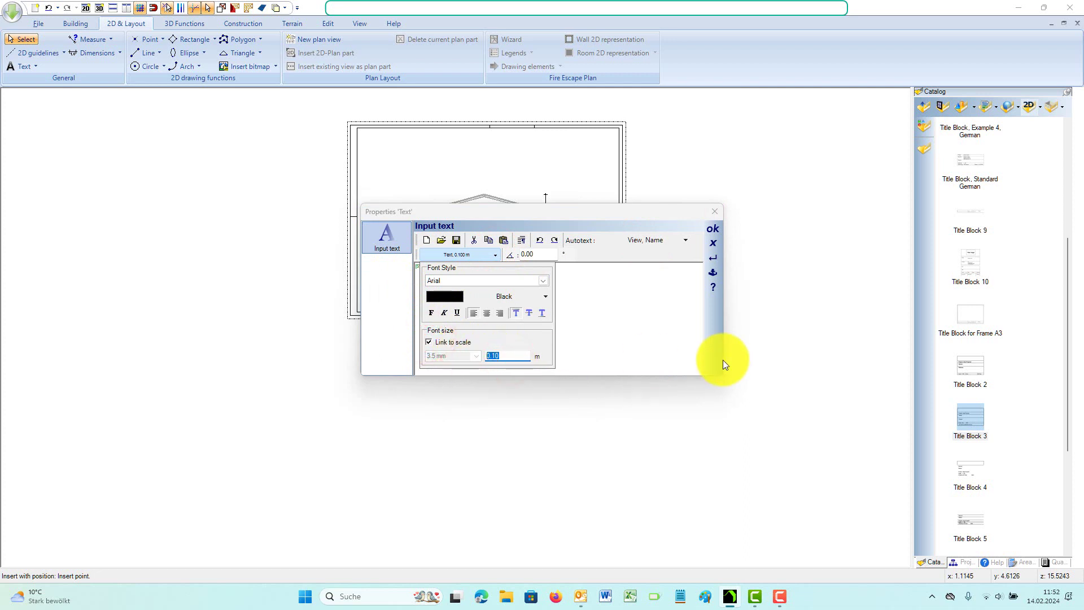
{"action": "type", "text": "1.5"}
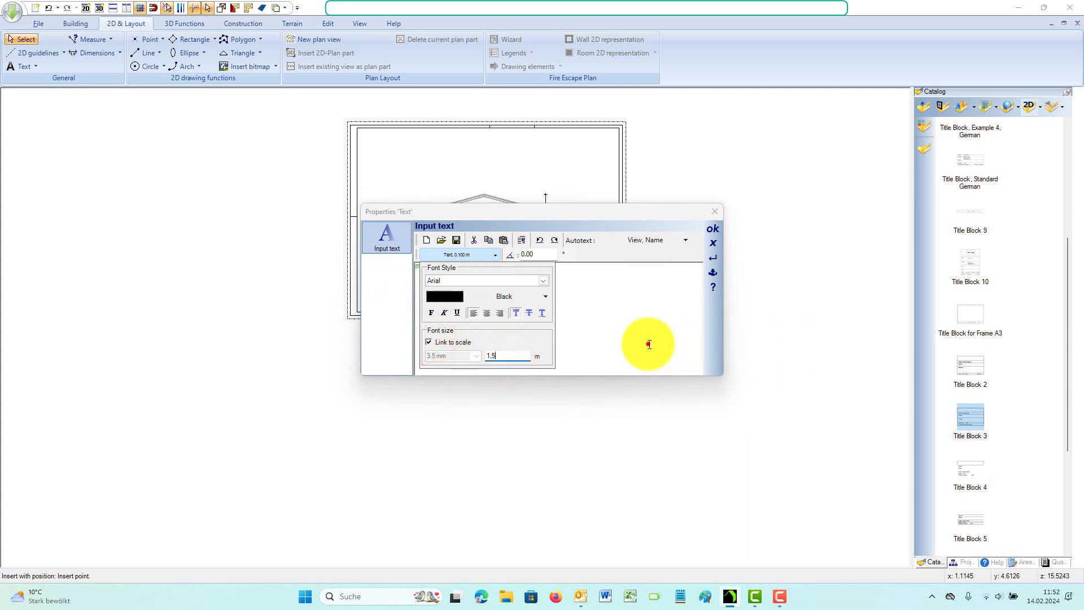
{"action": "left_click", "coordinate": [649, 344]}
{"action": "left_click", "coordinate": [713, 229]}
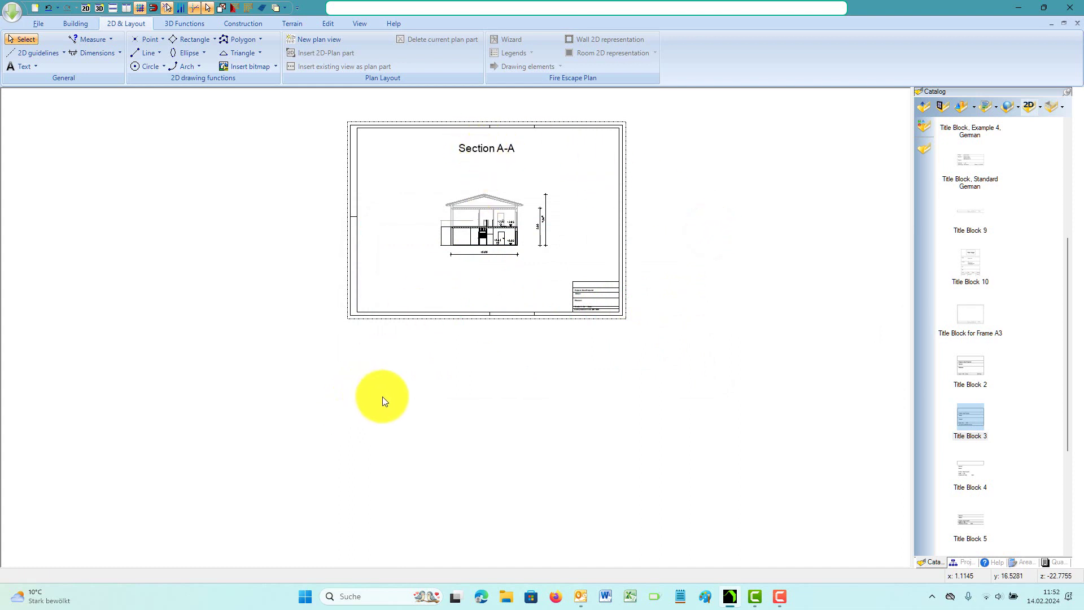
{"action": "scroll", "coordinate": [467, 220], "scroll_direction": "up", "scroll_amount": 2}
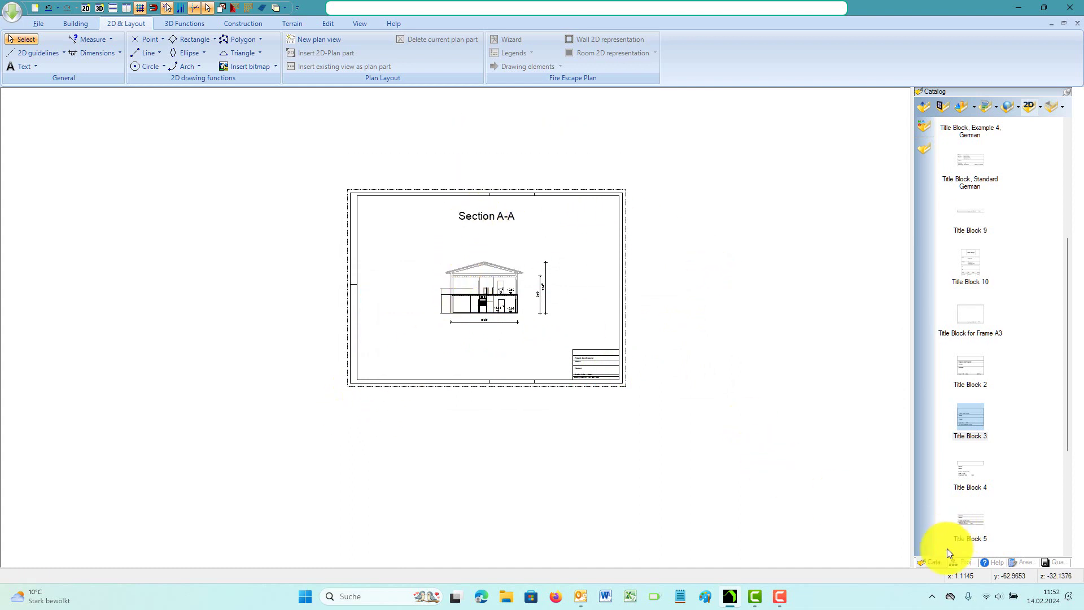
Show the 2D ground-floor plan and turn off the section icon and section text visibility
{"action": "left_click", "coordinate": [966, 563]}
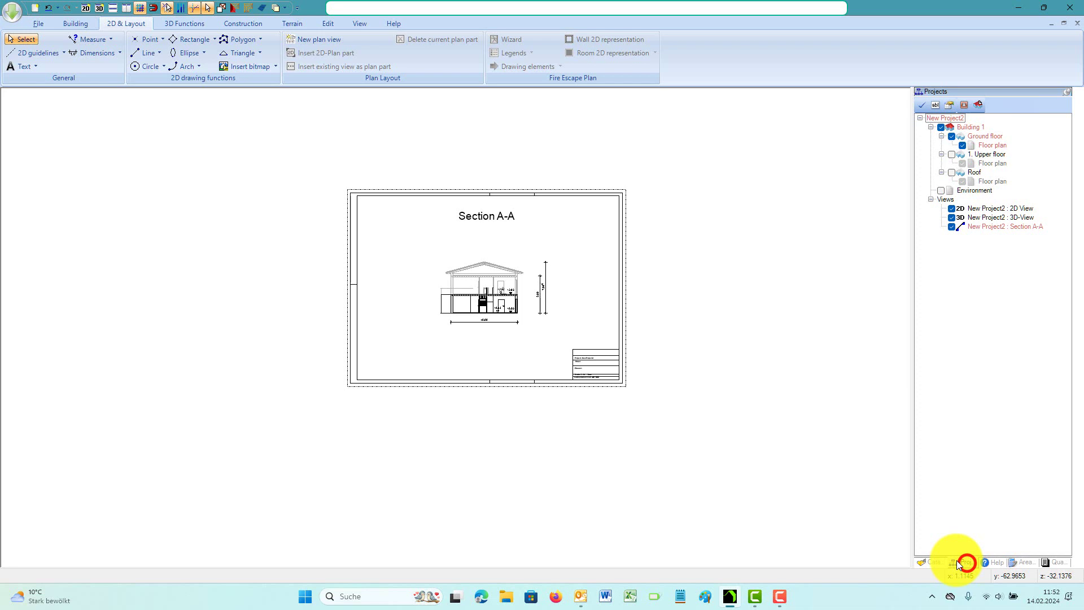
{"action": "left_click", "coordinate": [951, 227]}
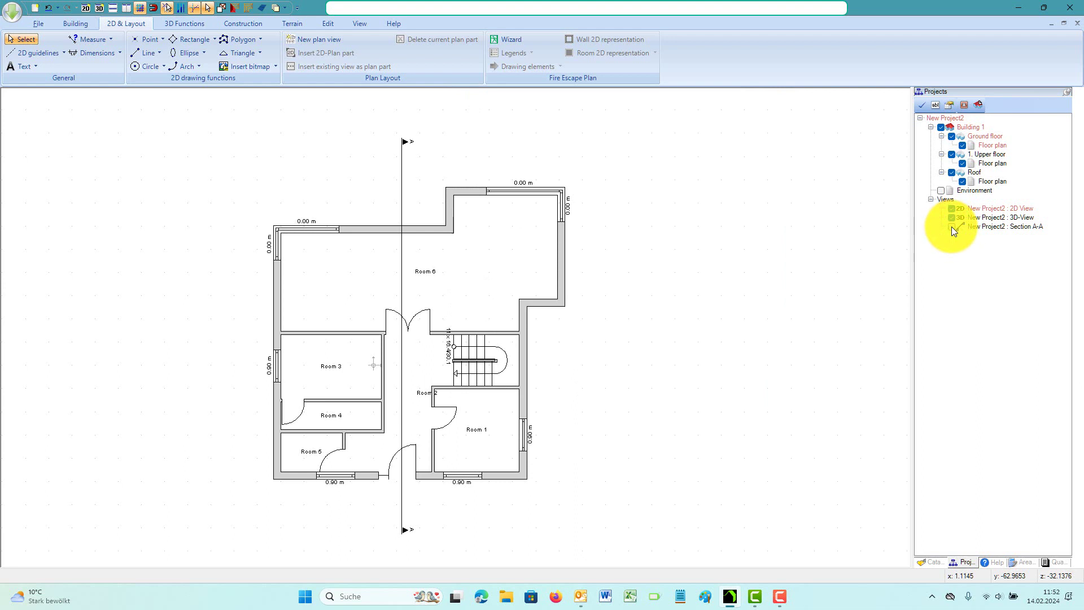
{"action": "right_click_drag", "start_coordinate": [687, 227], "coordinate": [567, 153]}
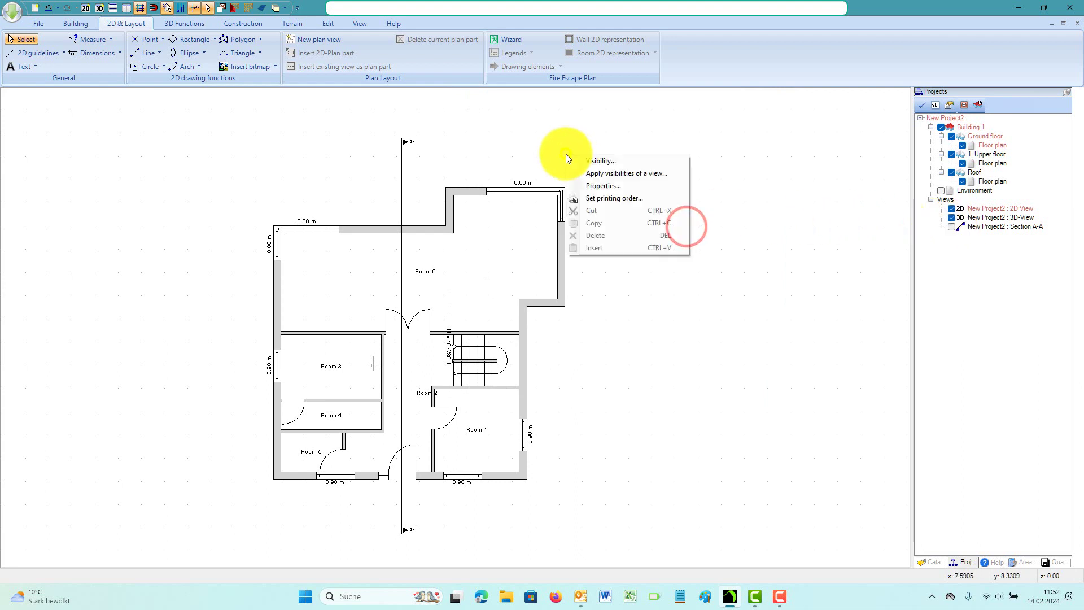
{"action": "left_click", "coordinate": [614, 162]}
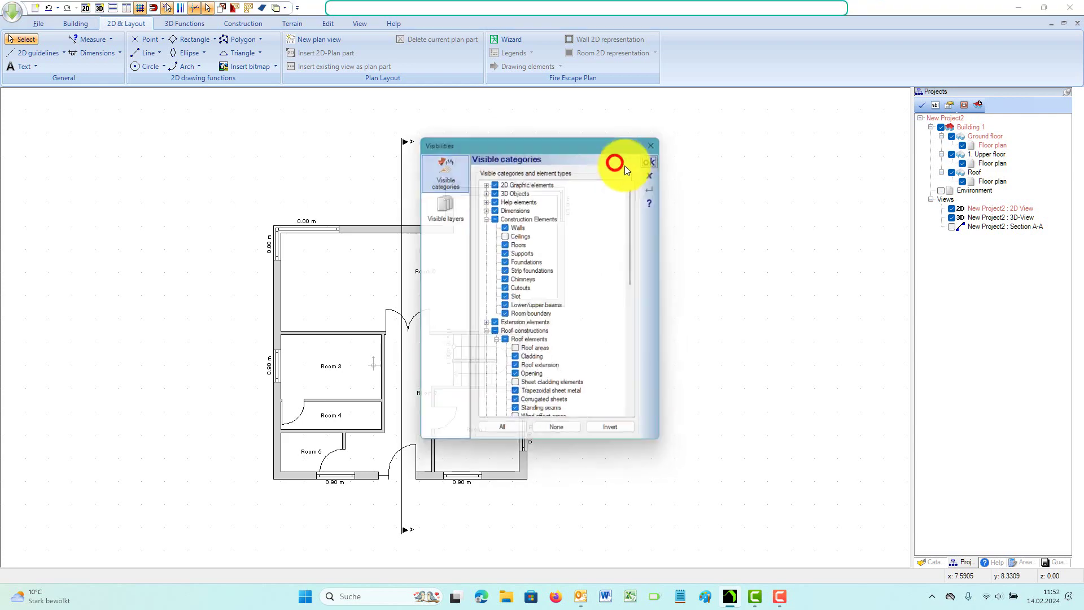
{"action": "left_click", "coordinate": [486, 198]}
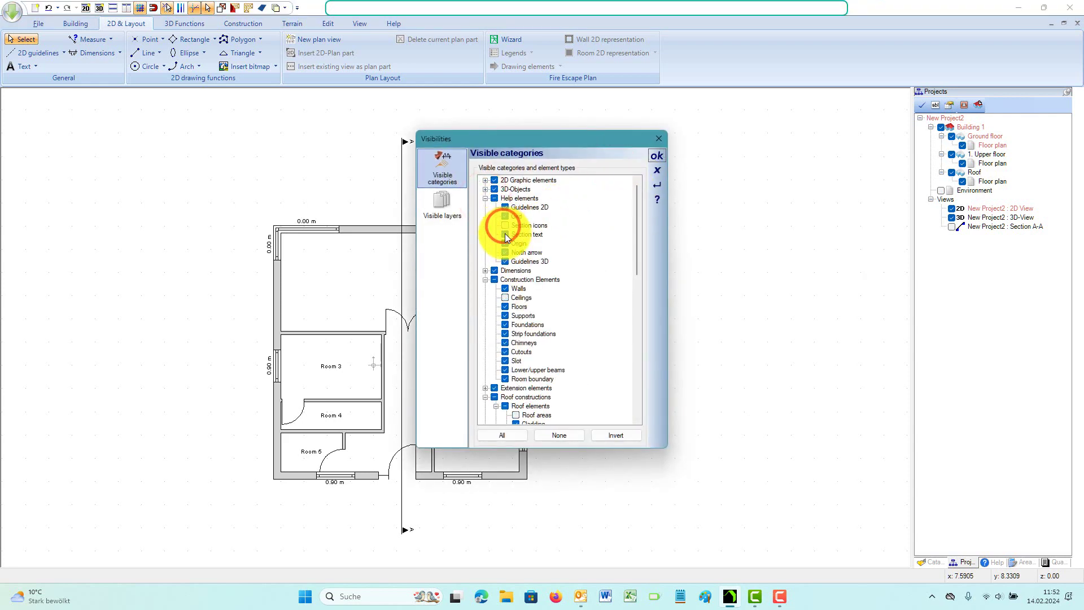
{"action": "left_click", "coordinate": [658, 156]}
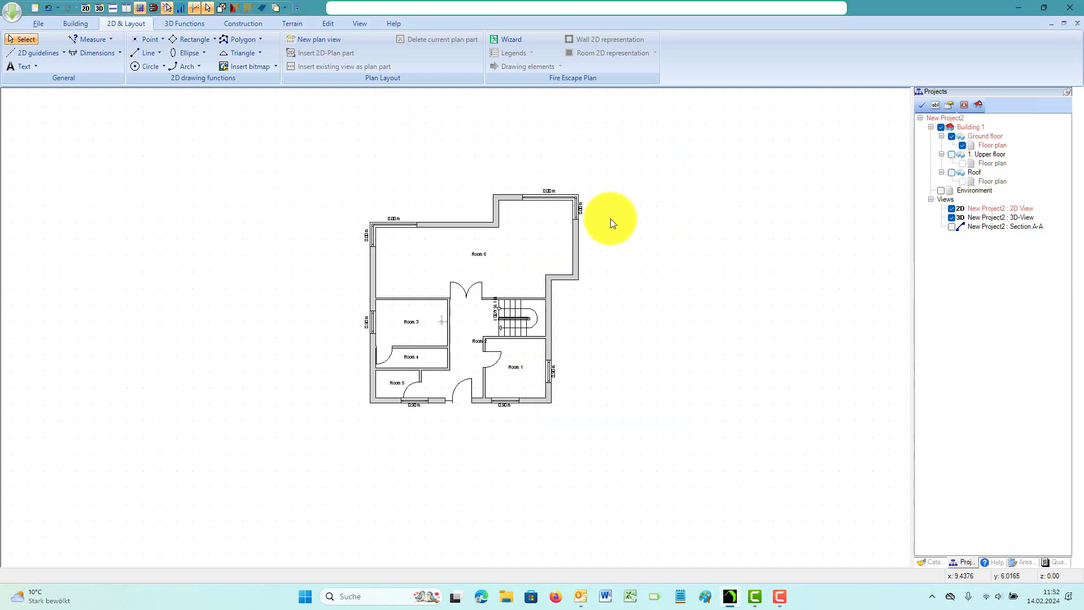